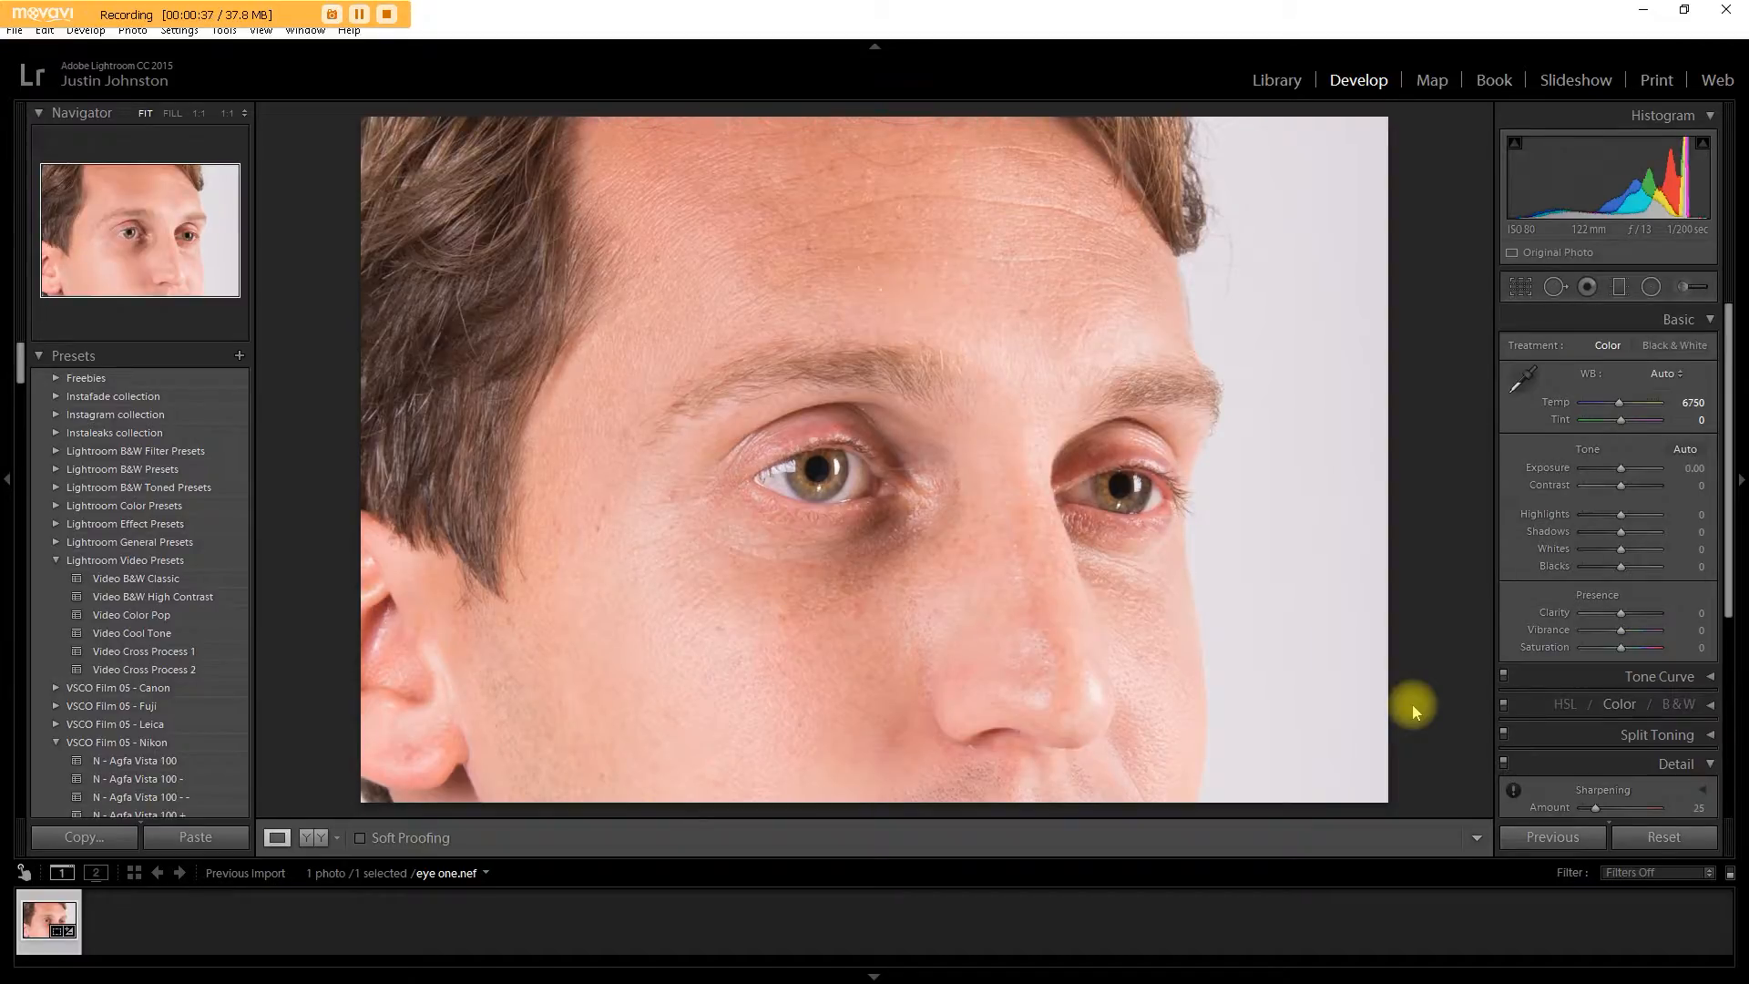
# Open the eye one.nef portrait from Lightroom in Photoshop and add a Curves adjustment layer, selecting its adjustment thumbnail
pyautogui.hotkey('ctrl', 'e')
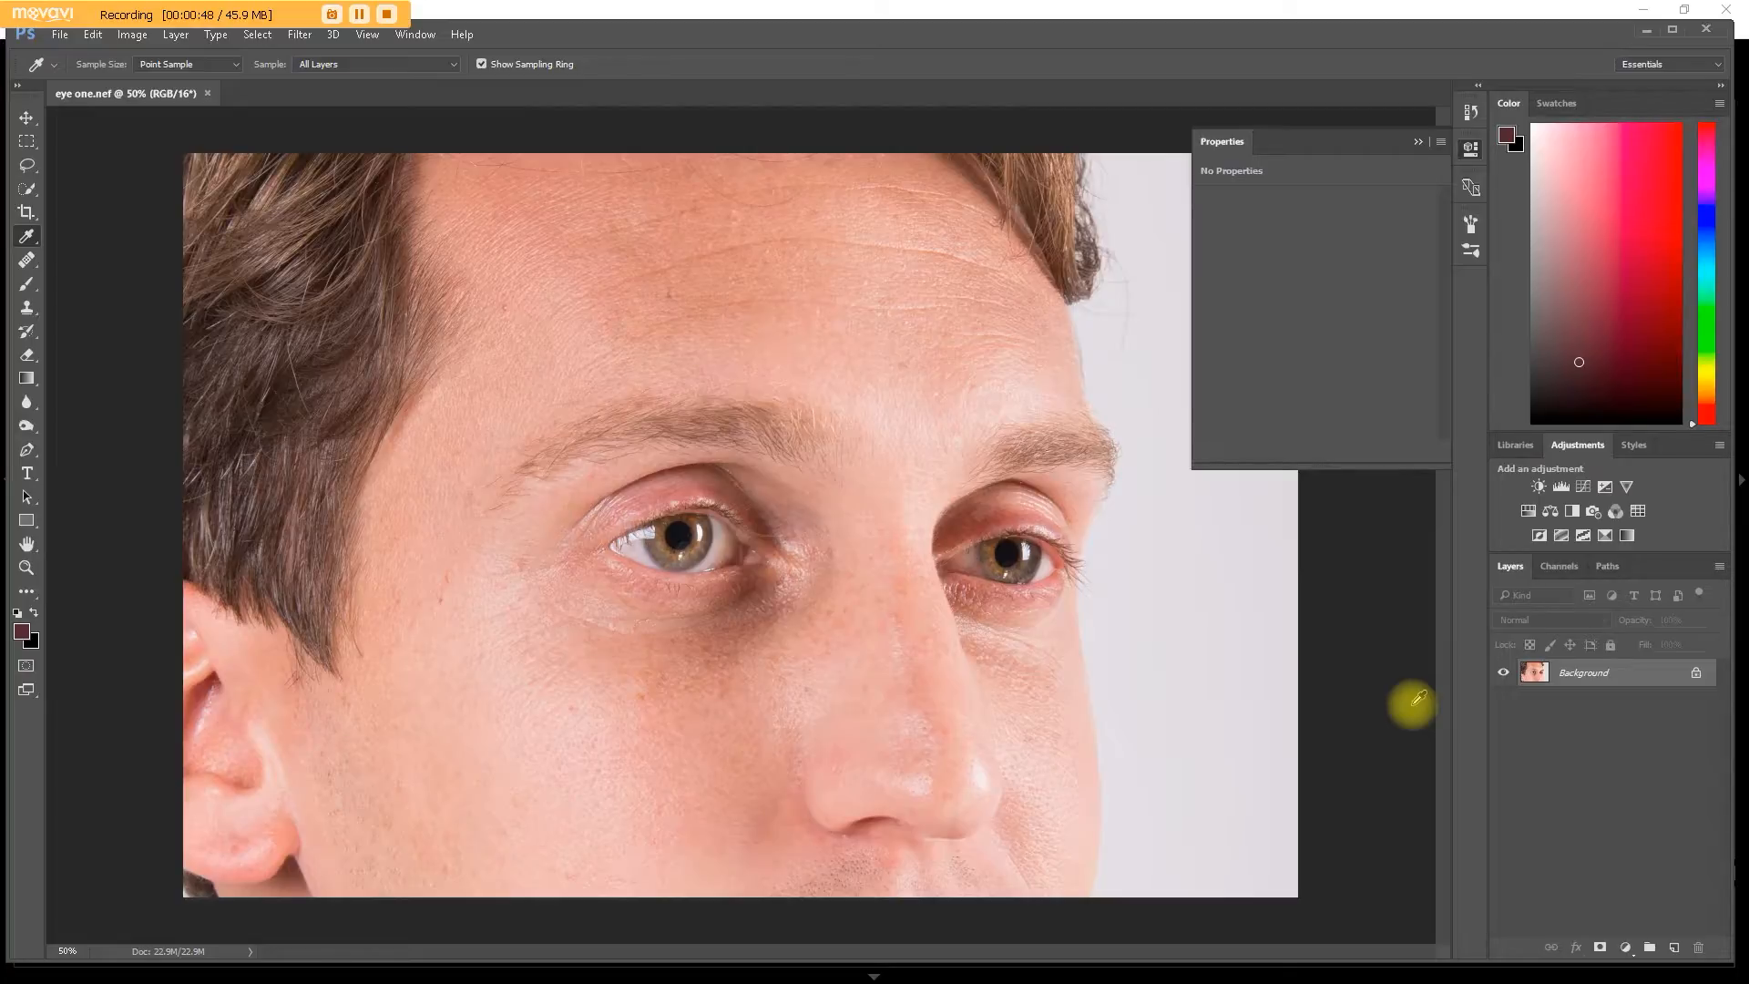
pyautogui.click(1584, 487)
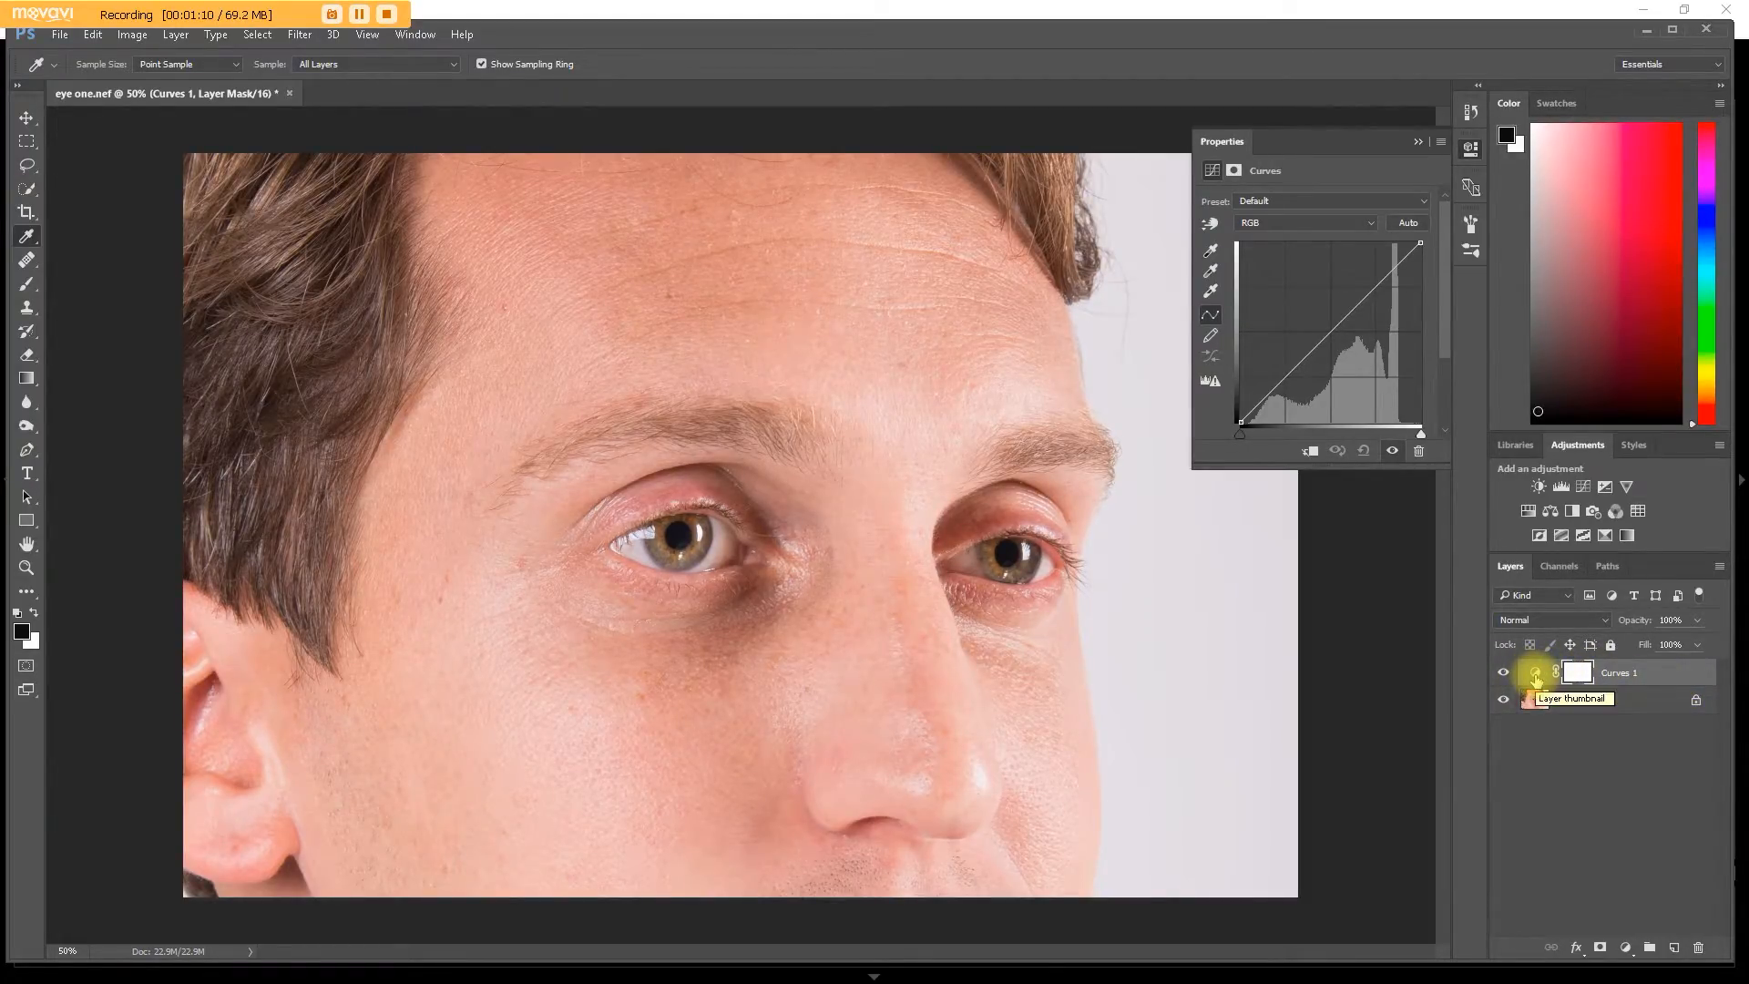
pyautogui.click(1536, 679)
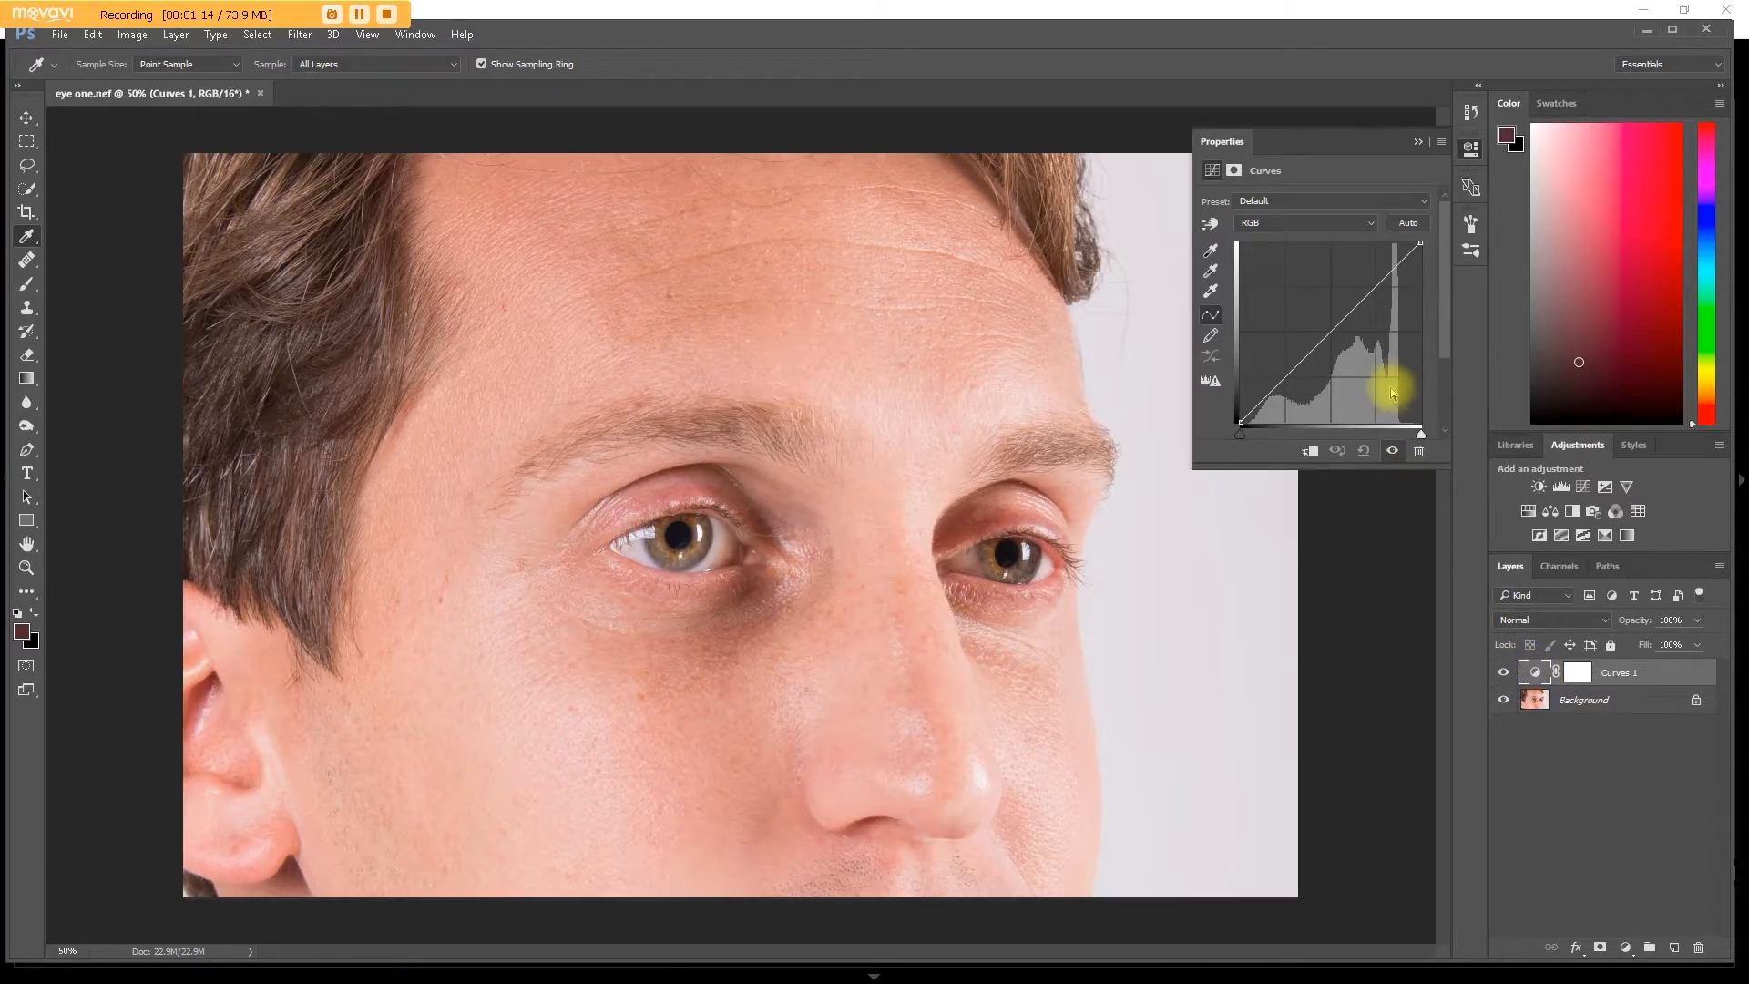
# Set the Curves black-point target to cheek skin tone bc9b8b without saving it as default, and apply it to the dark inner eye corner
pyautogui.doubleClick(1211, 258)
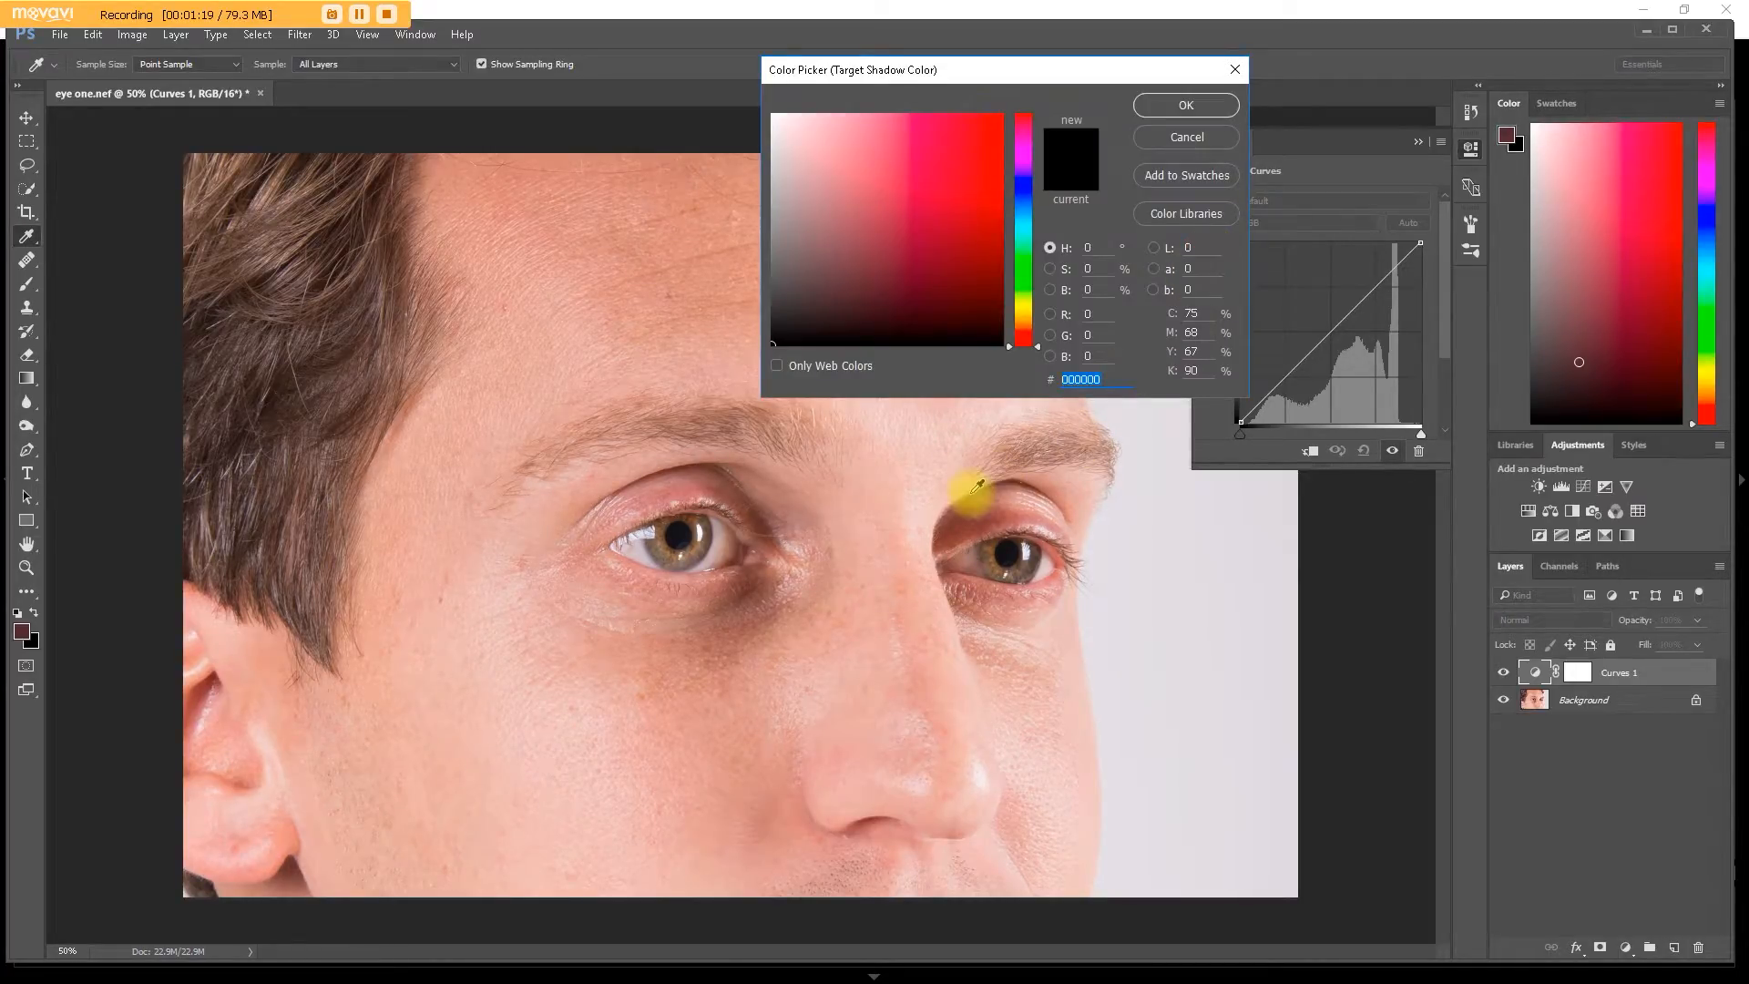
pyautogui.click(589, 658)
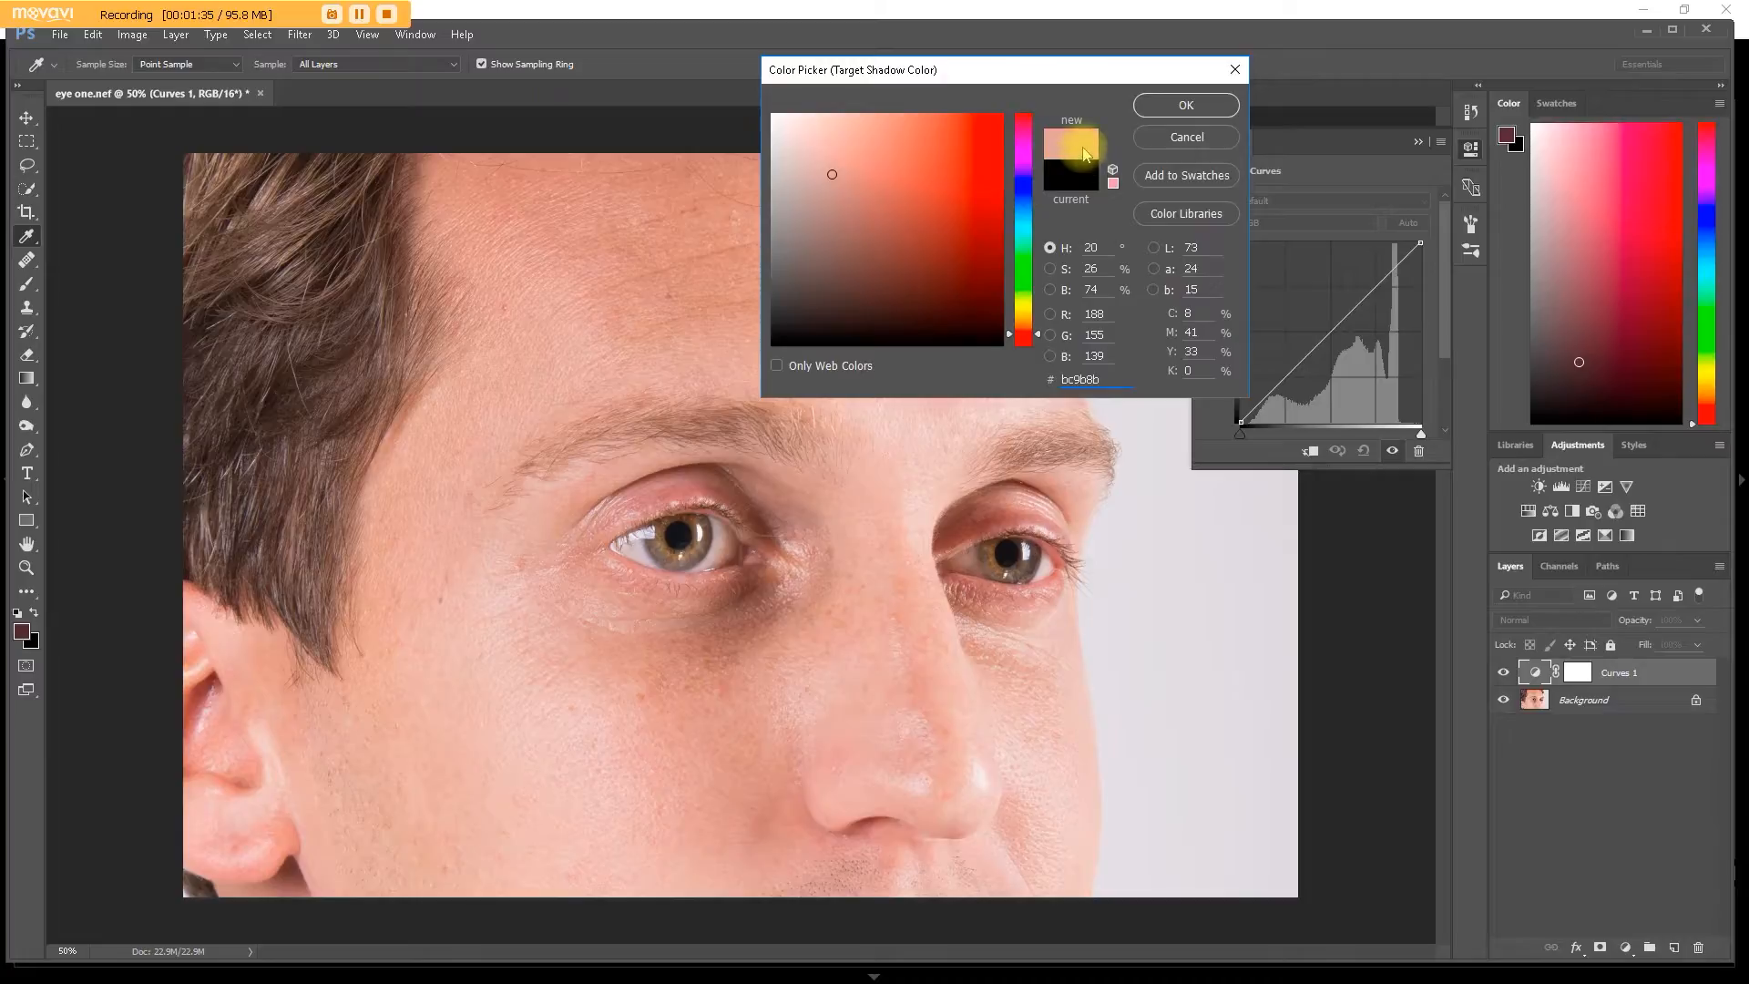
pyautogui.click(1186, 106)
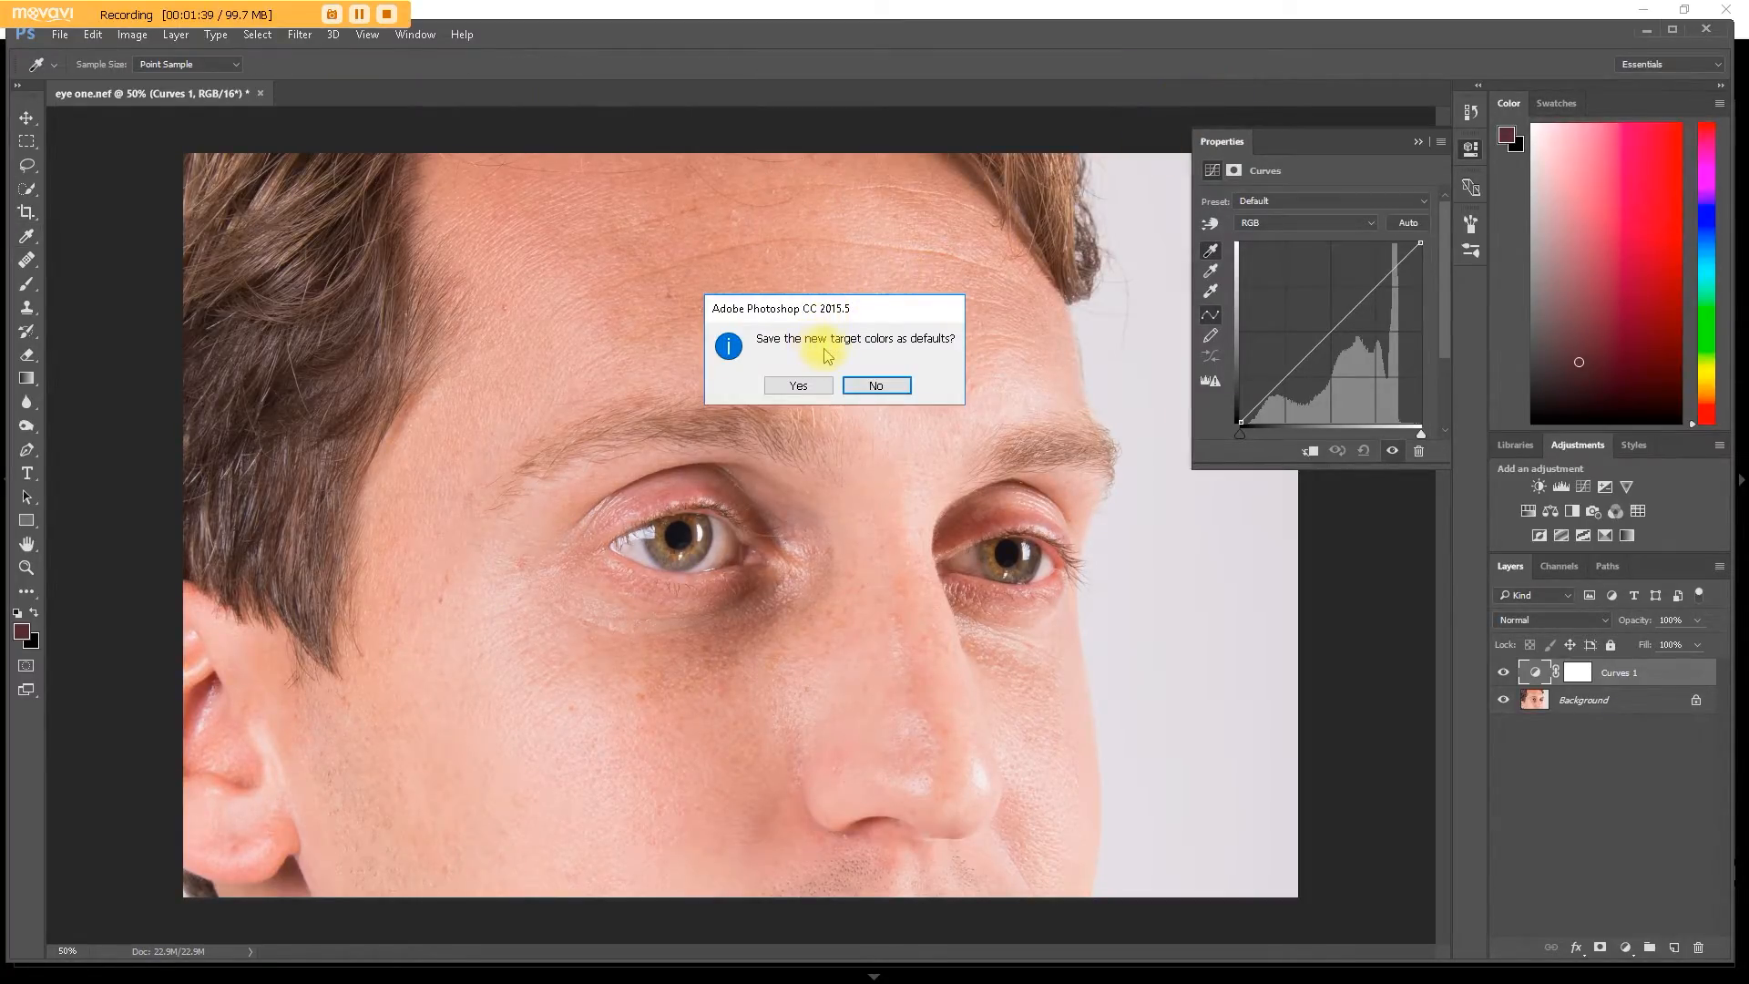
pyautogui.click(874, 386)
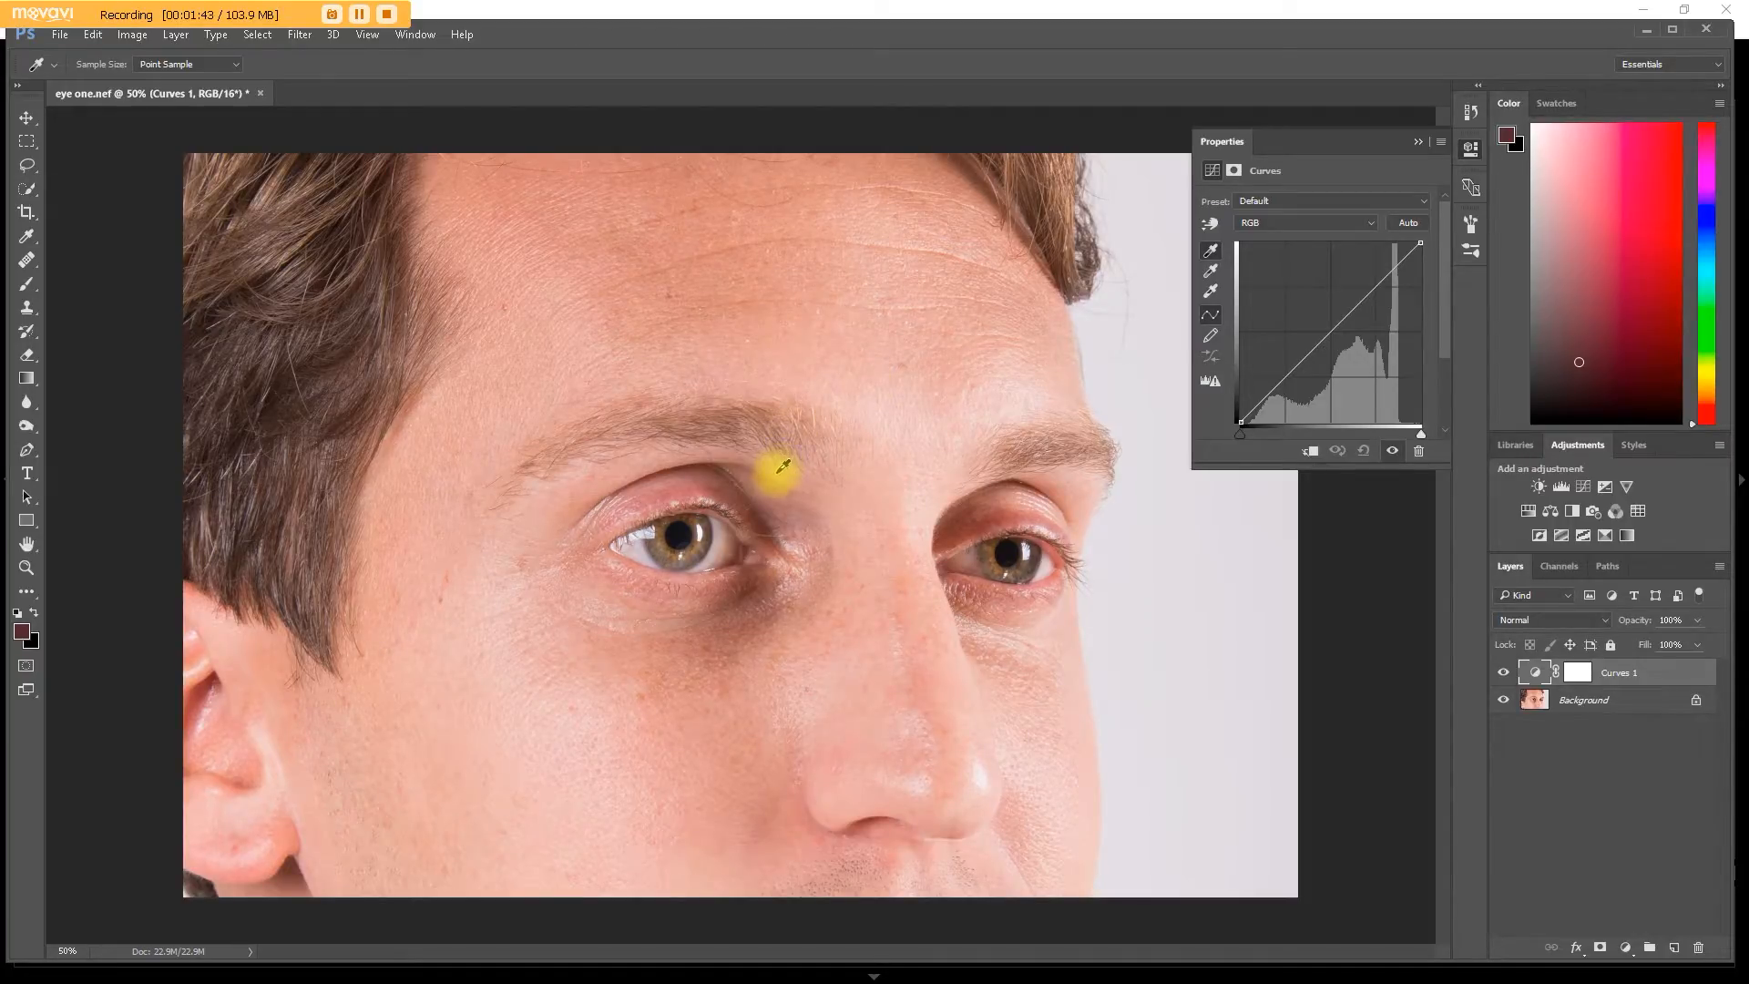
pyautogui.click(766, 520)
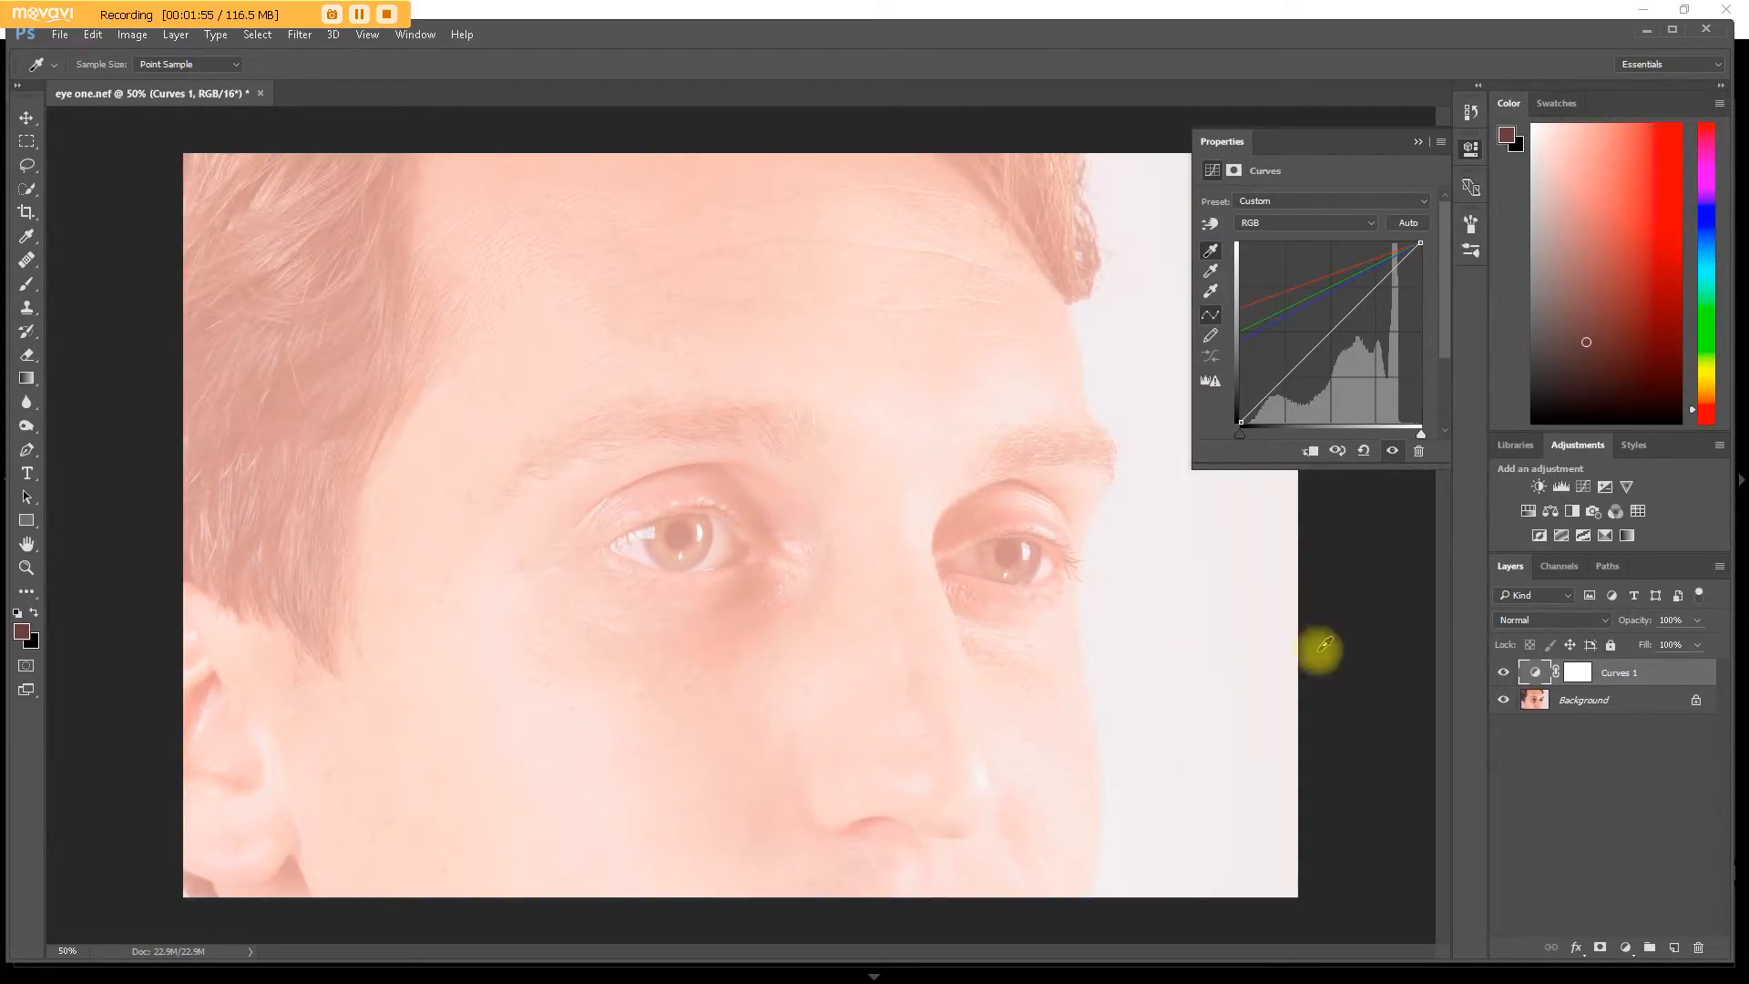
# Invert the Curves layer's mask to black and lower the layer's opacity to 22%, with the Brush tool active
pyautogui.click(1579, 674)
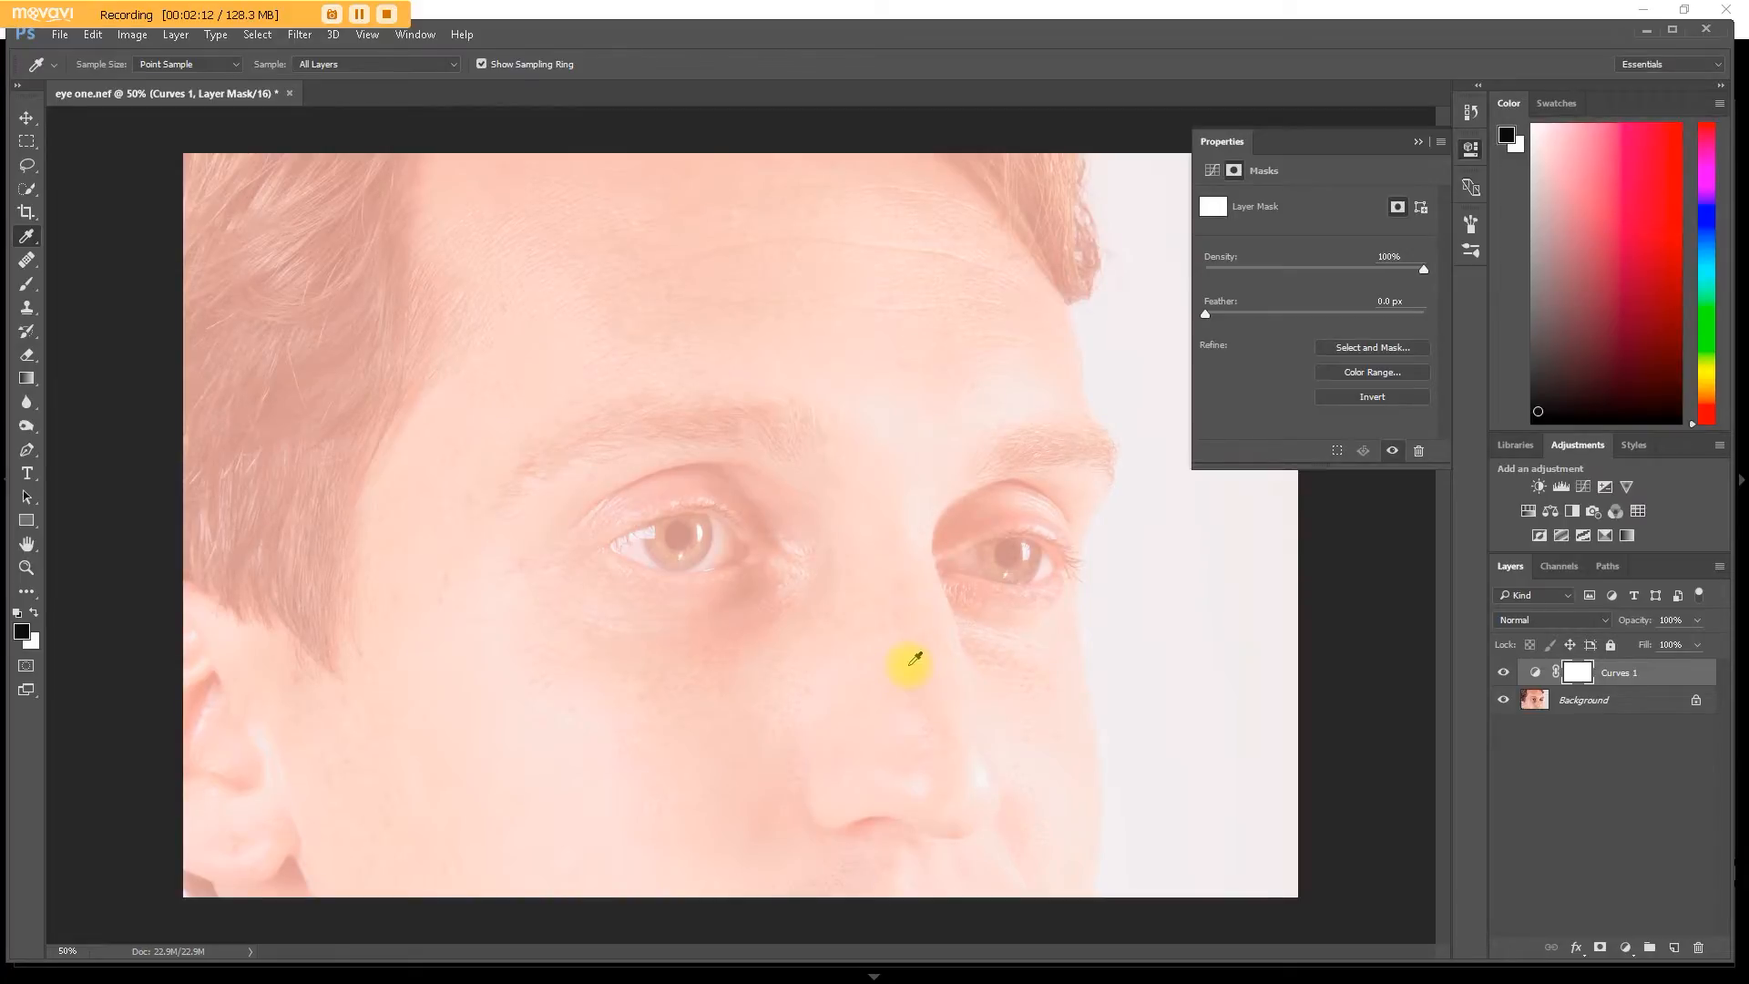
pyautogui.hotkey('ctrl', 'i')
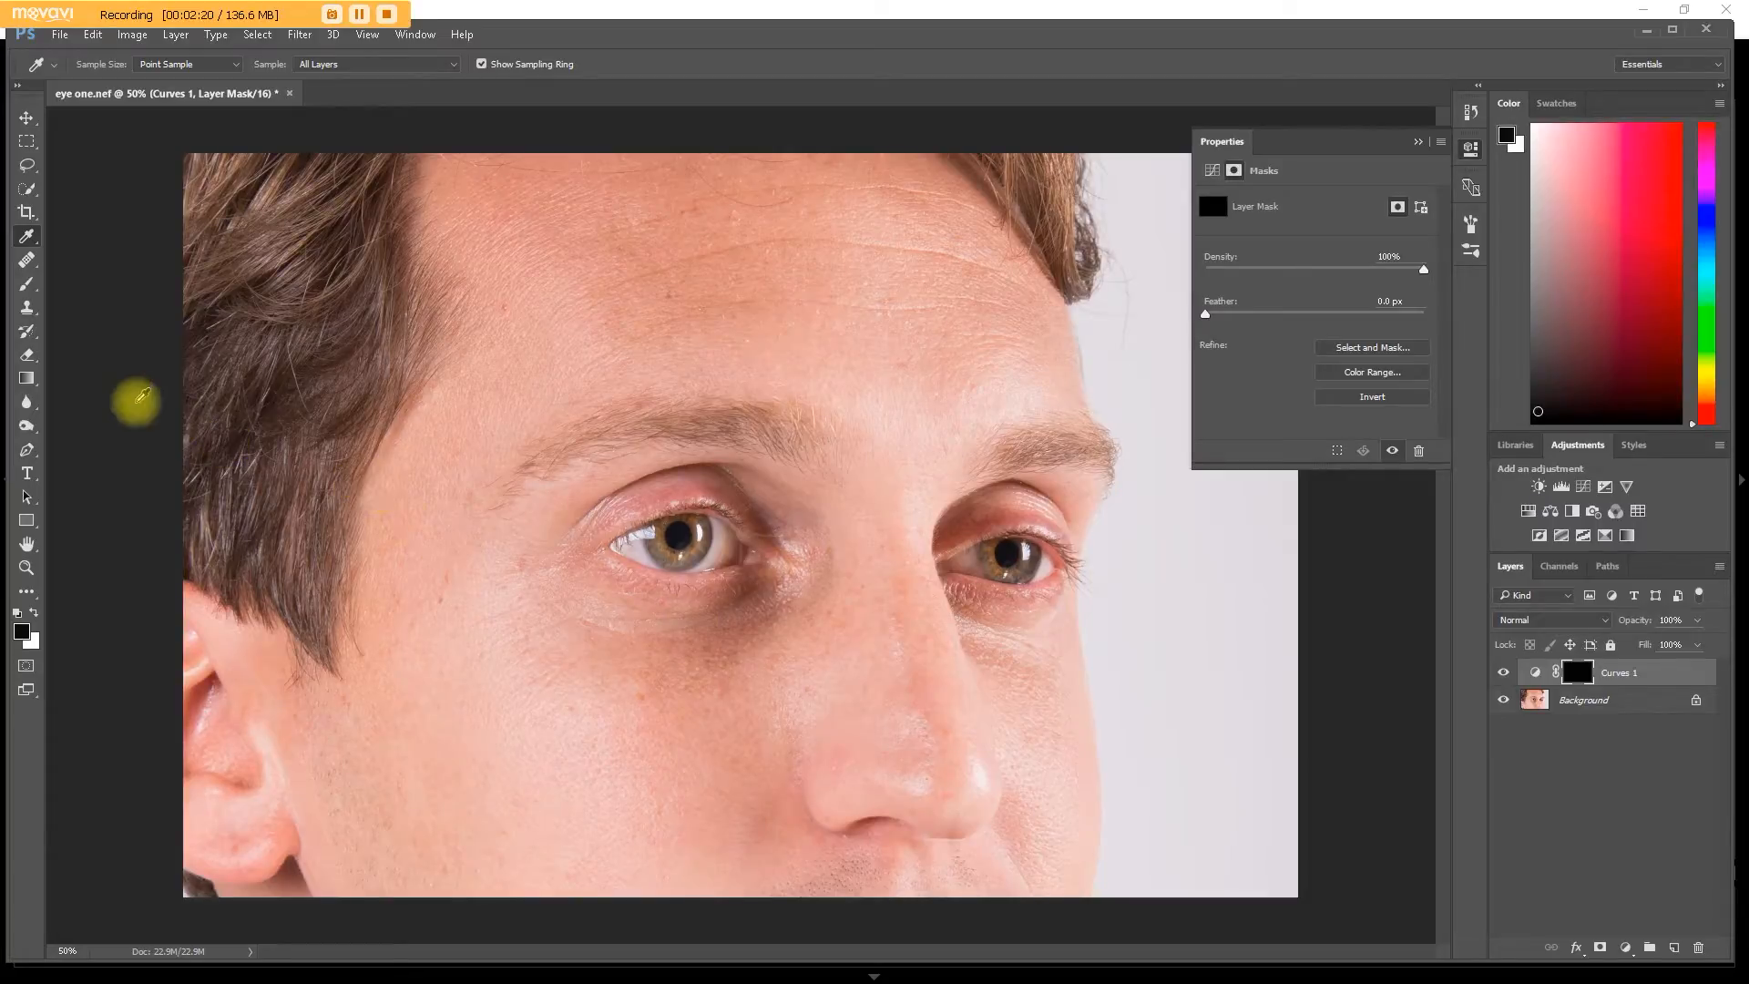
pyautogui.click(27, 284)
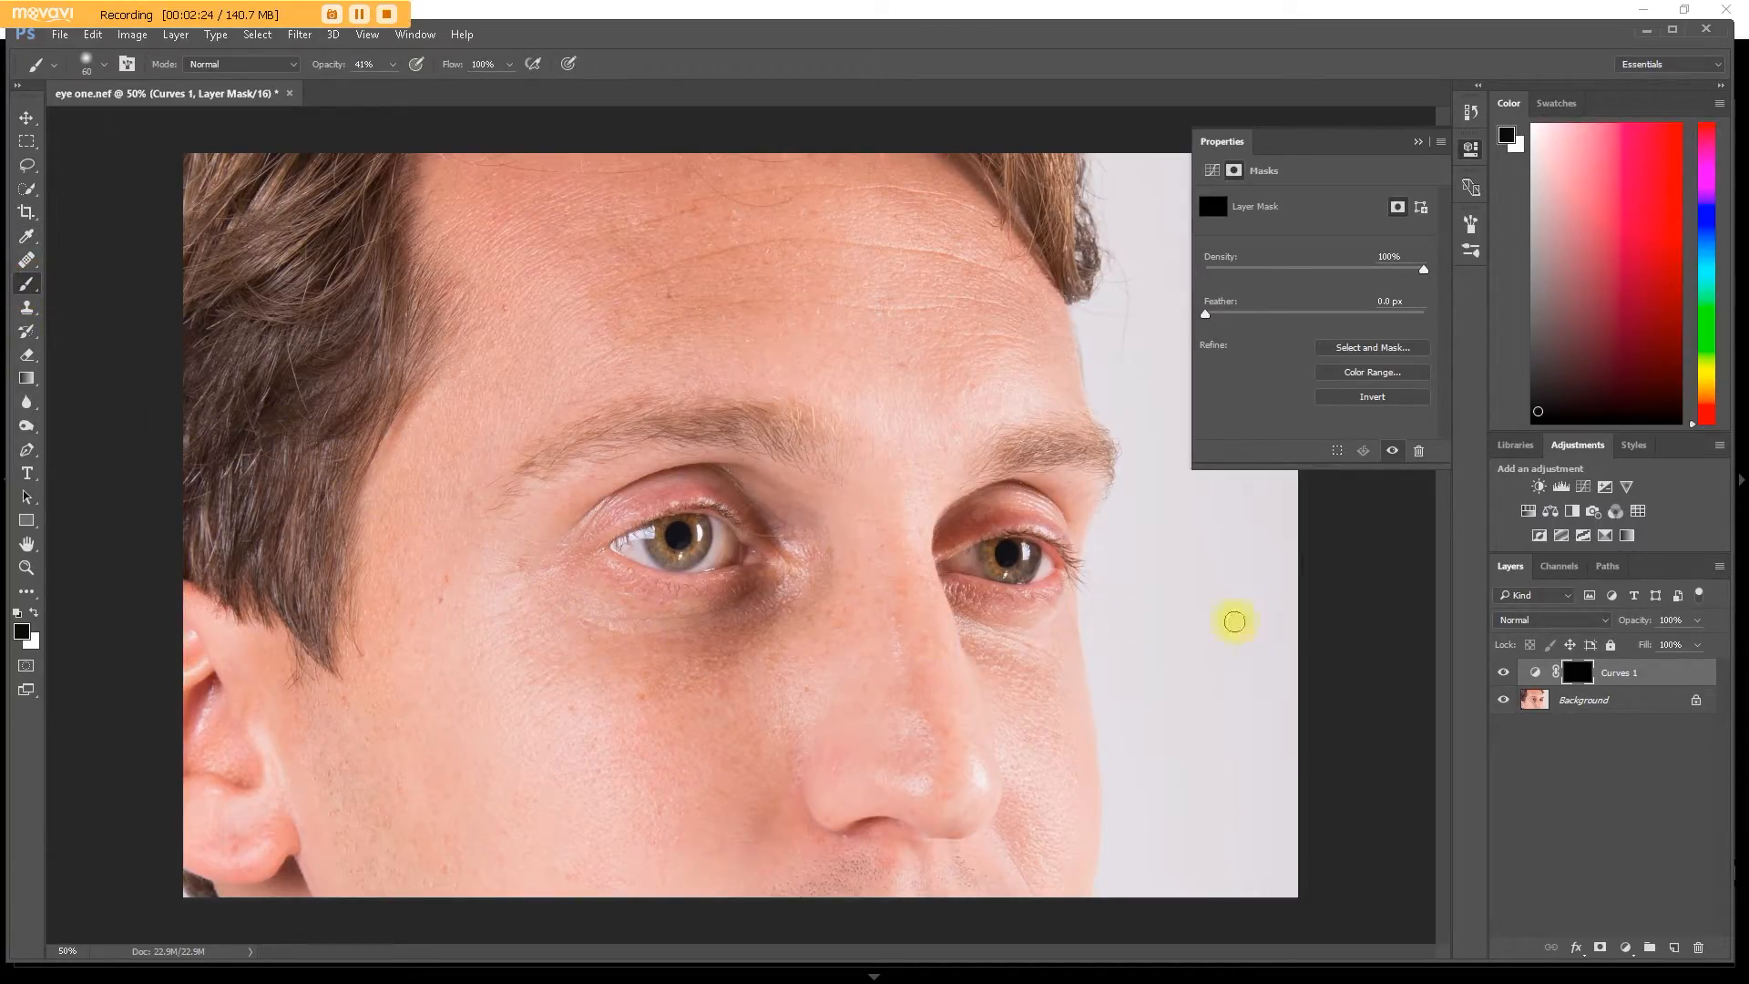
pyautogui.click(1698, 620)
pyautogui.moveTo(1696, 643); pyautogui.dragTo(1632, 651)
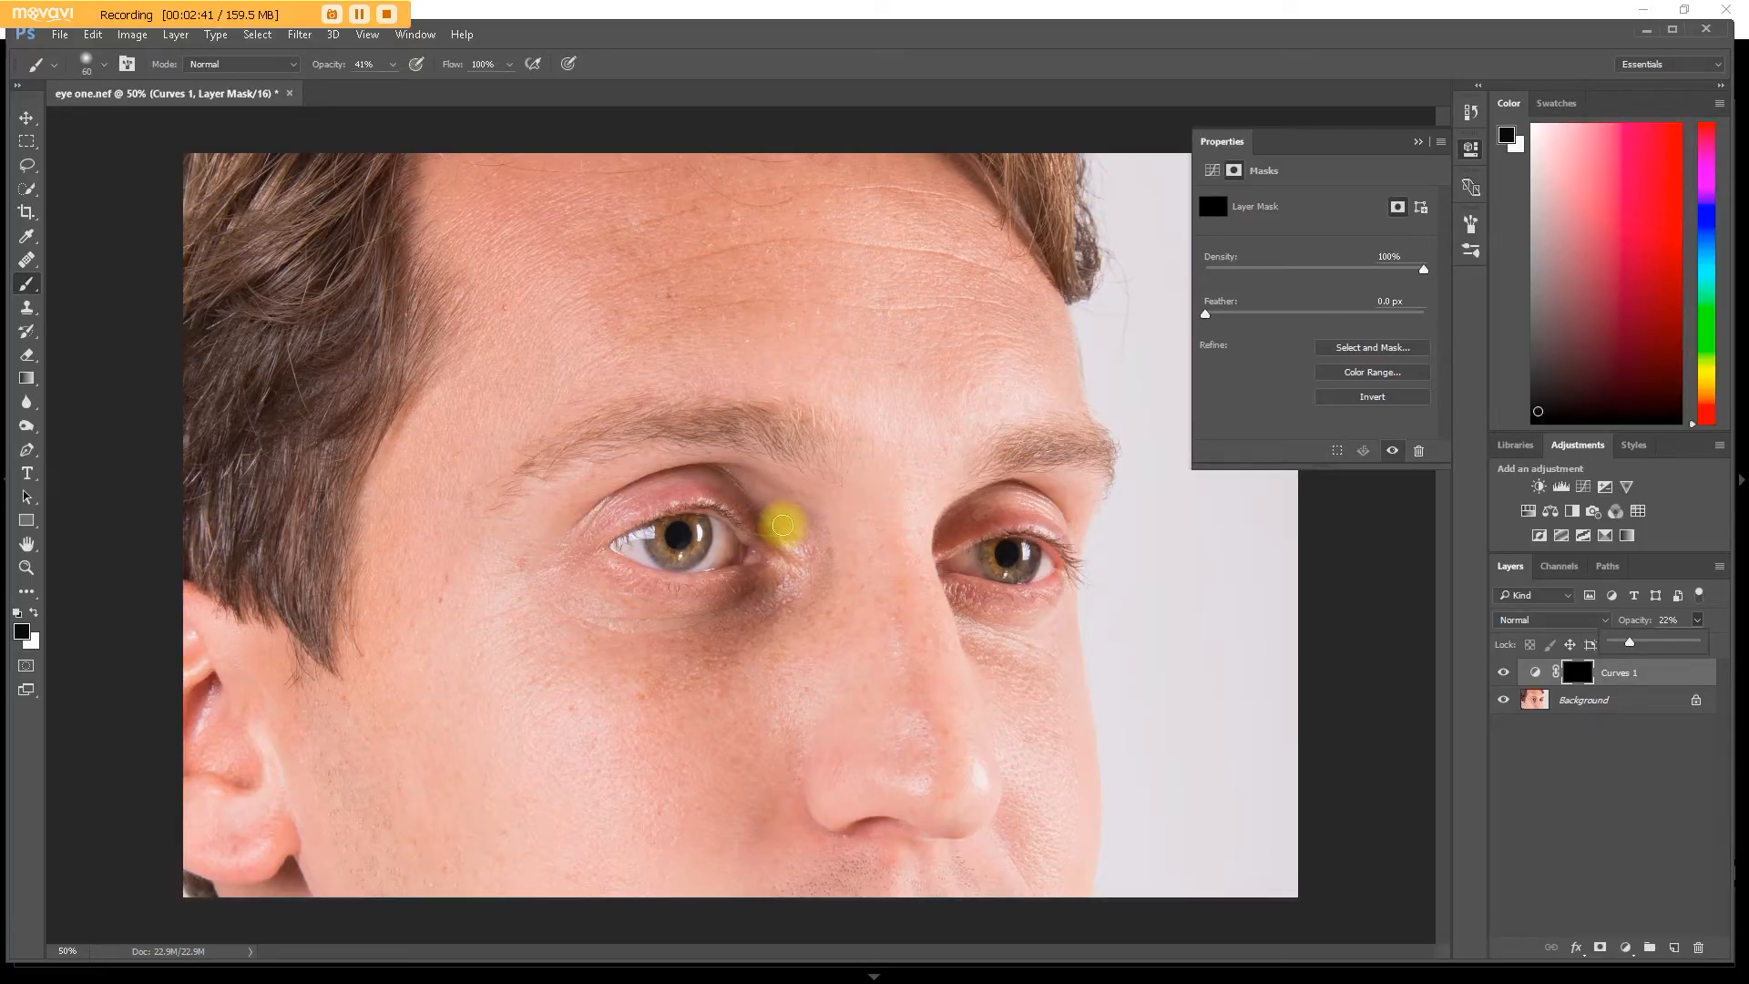
pyautogui.click(784, 524)
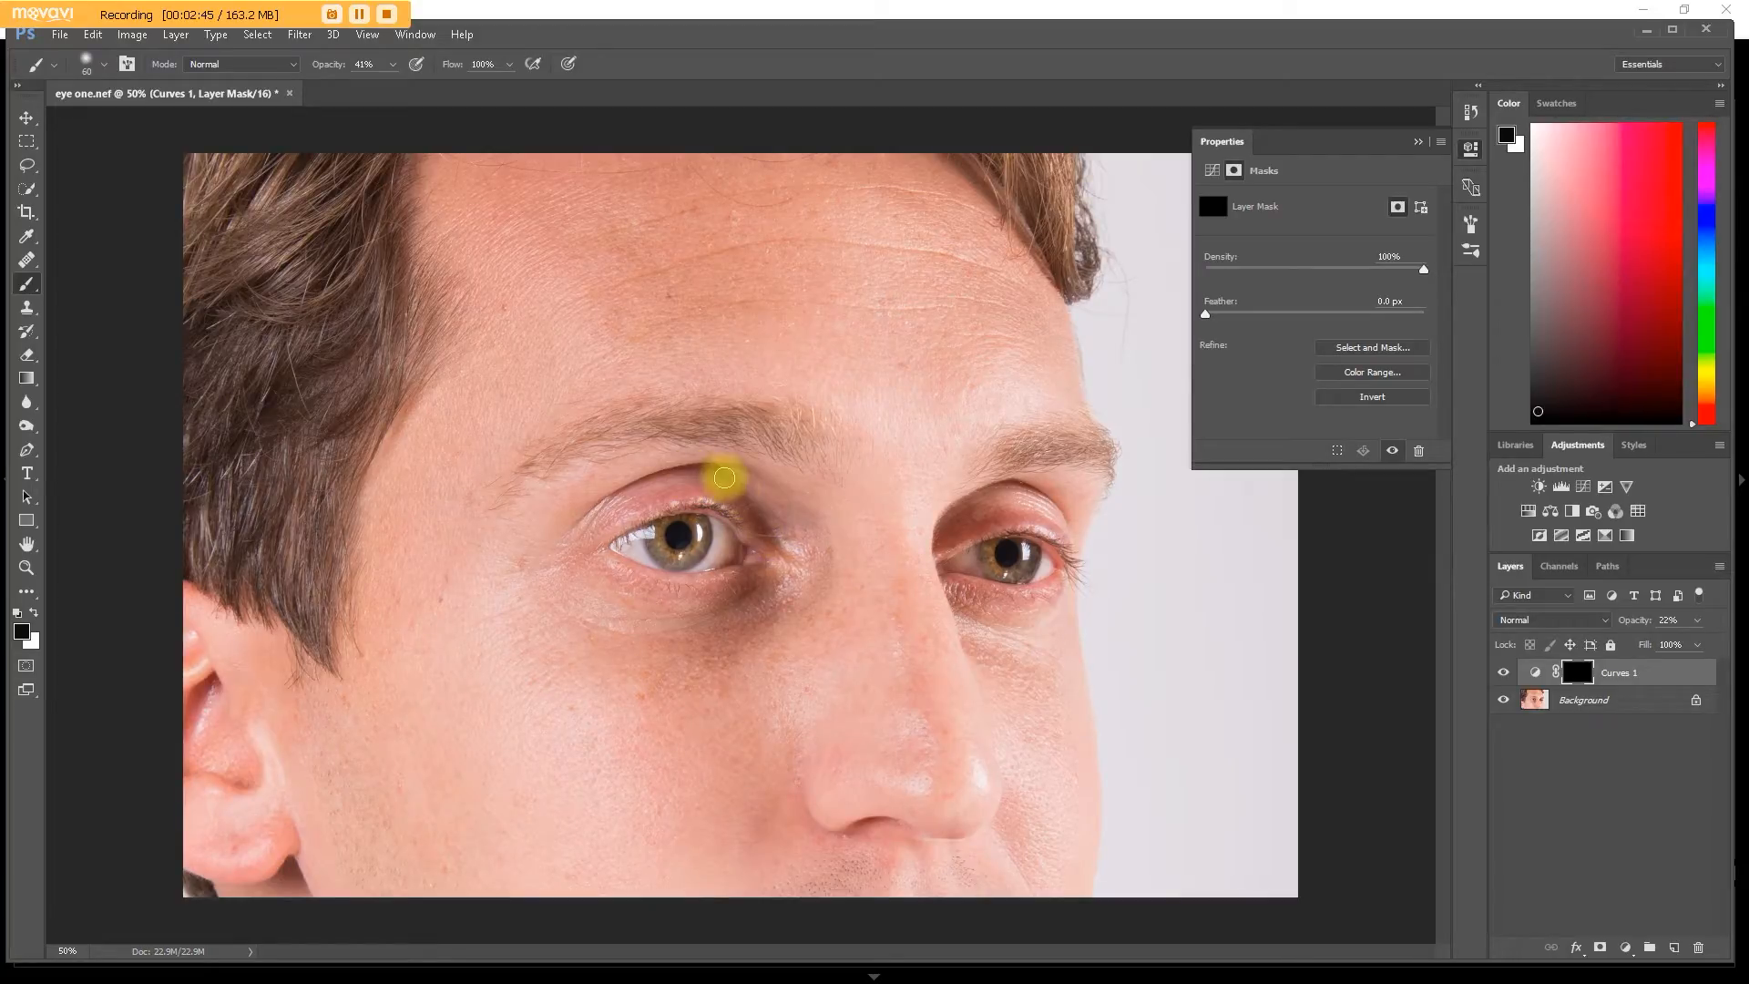
# Paint on the Curves mask in white with the 41% opacity brush over the dark areas around the inner eye and under it
pyautogui.moveTo(703, 492); pyautogui.dragTo(780, 529)
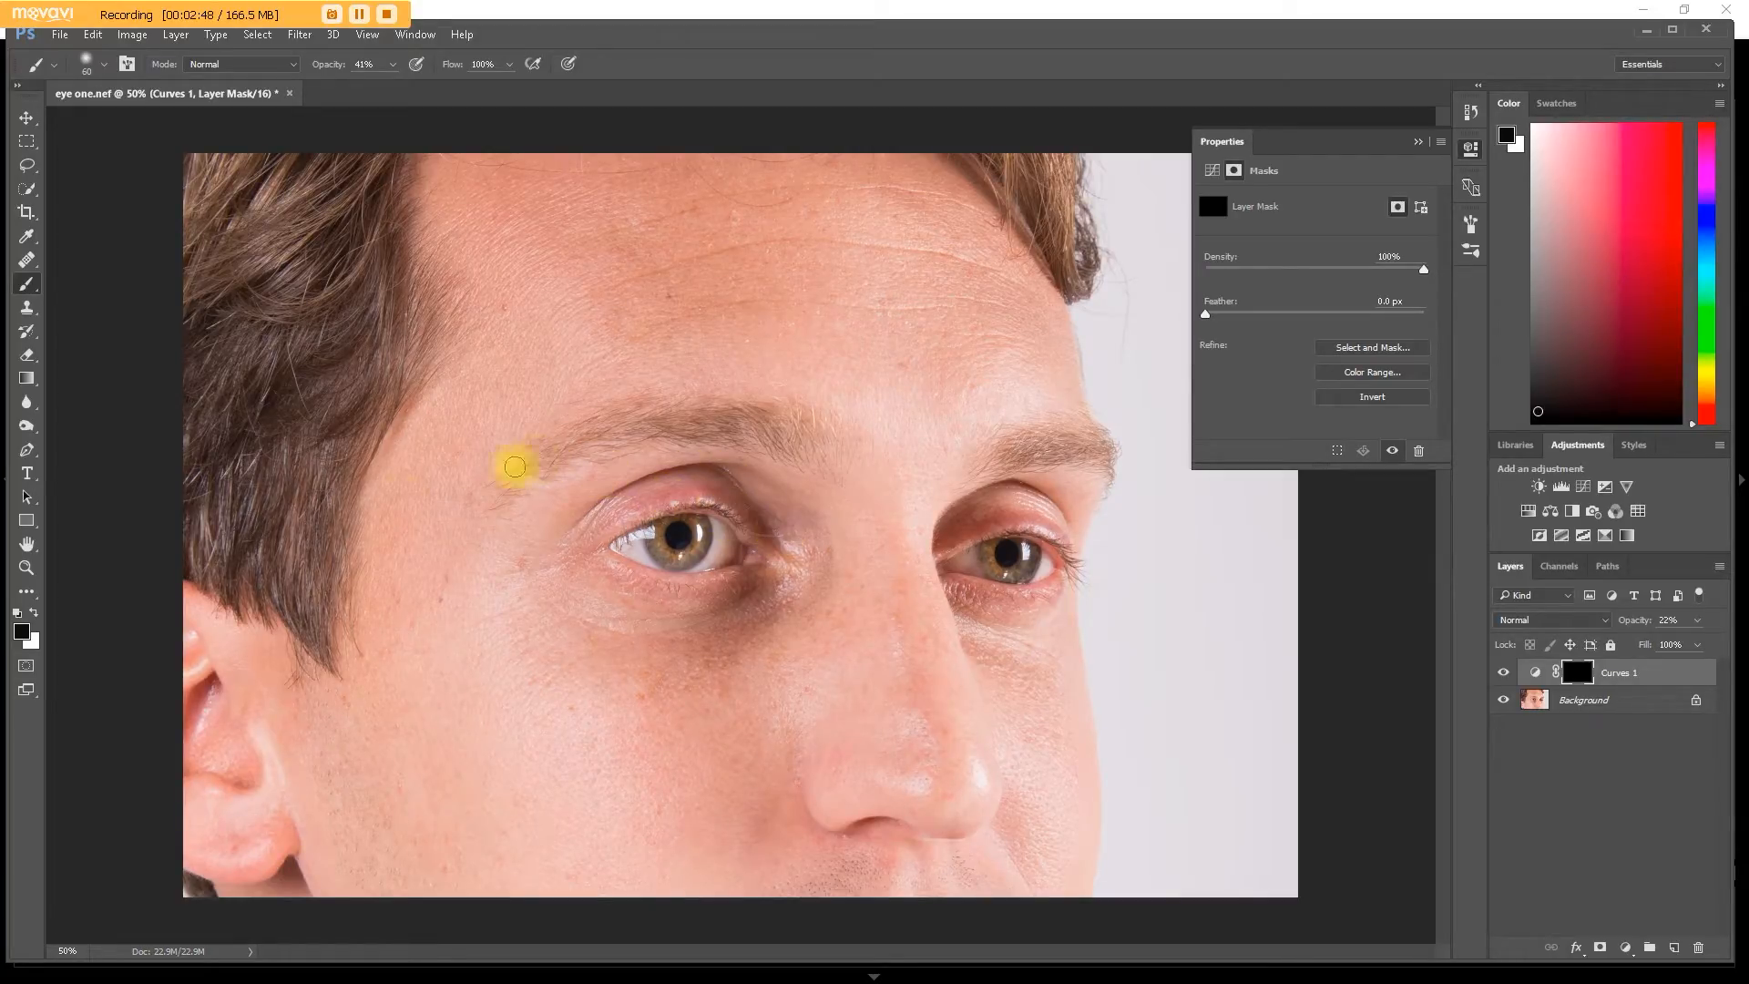
pyautogui.click(35, 617)
pyautogui.moveTo(743, 587)
pyautogui.mouseDown()
pyautogui.moveTo(782, 516)
pyautogui.moveTo(807, 510)
pyautogui.moveTo(781, 492)
pyautogui.moveTo(767, 524)
pyautogui.moveTo(716, 493)
pyautogui.moveTo(733, 484)
pyautogui.moveTo(716, 468)
pyautogui.moveTo(673, 469)
pyautogui.moveTo(635, 508)
pyautogui.moveTo(648, 478)
pyautogui.moveTo(620, 483)
pyautogui.moveTo(762, 514)
pyautogui.moveTo(764, 584)
pyautogui.moveTo(700, 585)
pyautogui.moveTo(770, 596)
pyautogui.moveTo(735, 623)
pyautogui.moveTo(773, 616)
pyautogui.moveTo(718, 633)
pyautogui.moveTo(771, 604)
pyautogui.moveTo(714, 640)
pyautogui.moveTo(718, 658)
pyautogui.moveTo(700, 634)
pyautogui.moveTo(740, 623)
pyautogui.moveTo(751, 584)
pyautogui.moveTo(871, 632)
pyautogui.moveTo(708, 536)
pyautogui.moveTo(774, 537)
pyautogui.moveTo(760, 513)
pyautogui.moveTo(786, 532)
pyautogui.moveTo(751, 518)
pyautogui.moveTo(771, 540)
pyautogui.moveTo(724, 470)
pyautogui.moveTo(777, 586)
pyautogui.moveTo(746, 617)
pyautogui.moveTo(810, 531)
pyautogui.moveTo(820, 577)
pyautogui.moveTo(769, 519)
pyautogui.moveTo(741, 617)
pyautogui.mouseUp()
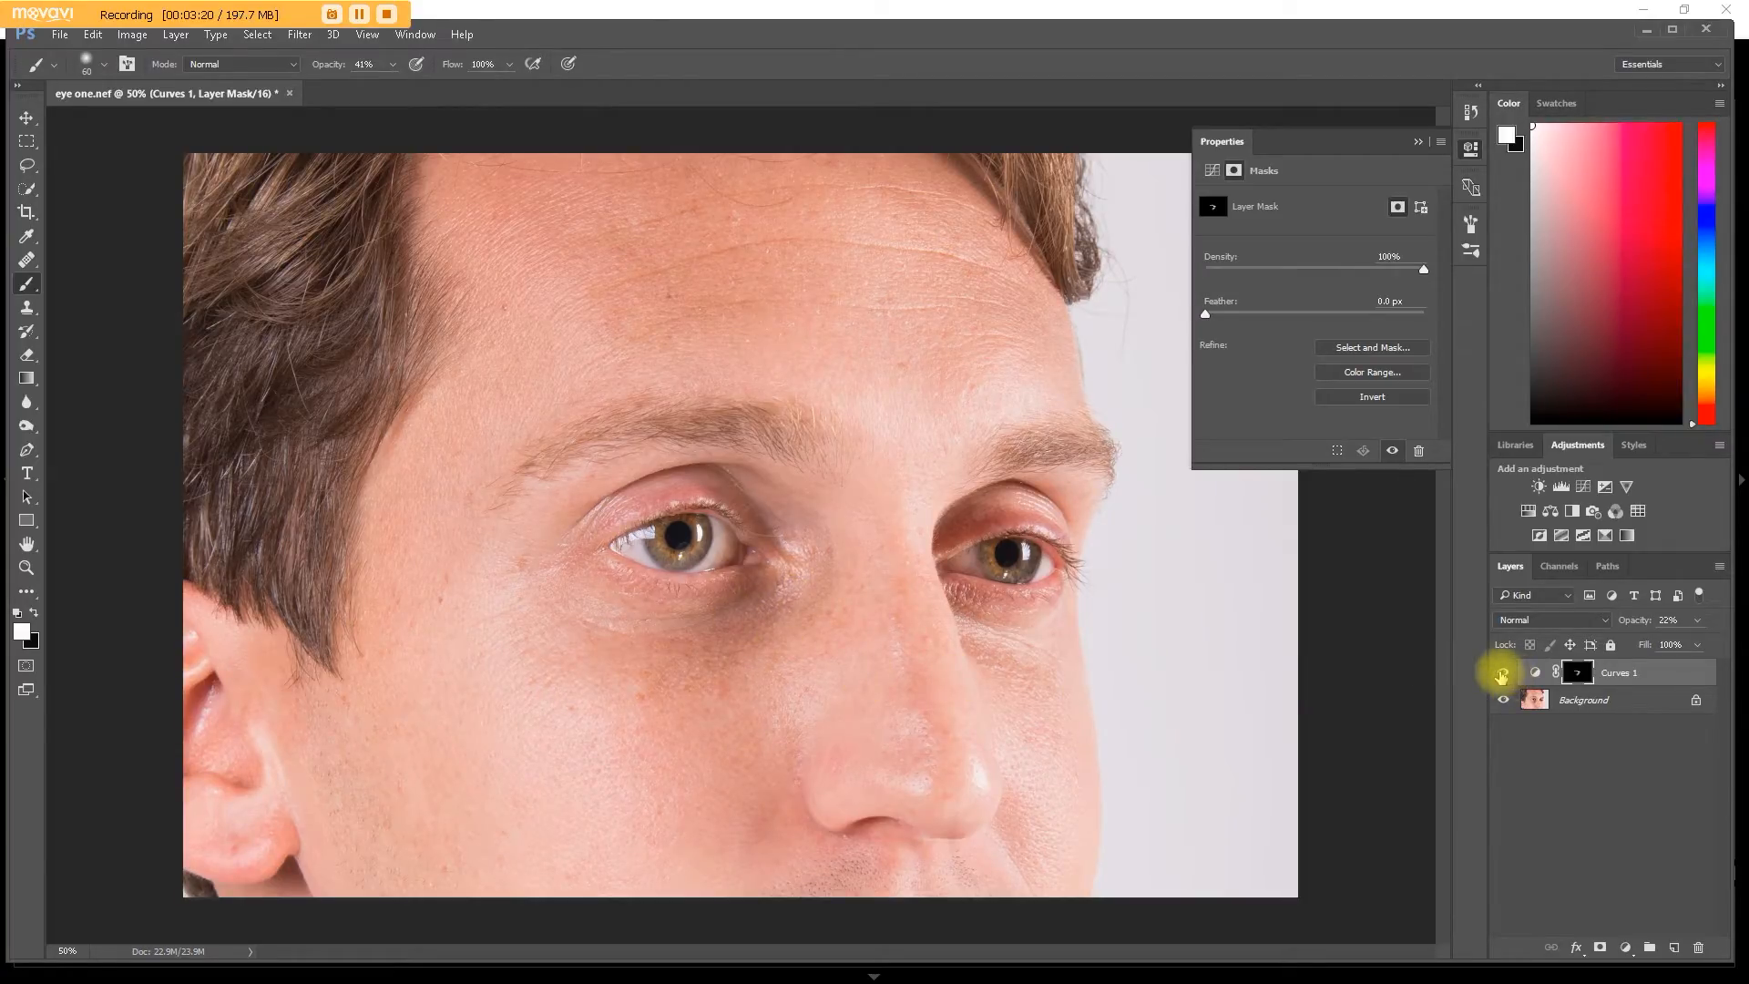
# Toggle the Curves layer's visibility to compare the eye area before and after the correction
pyautogui.click(1504, 674)
pyautogui.click(1505, 675)
pyautogui.click(1505, 675)
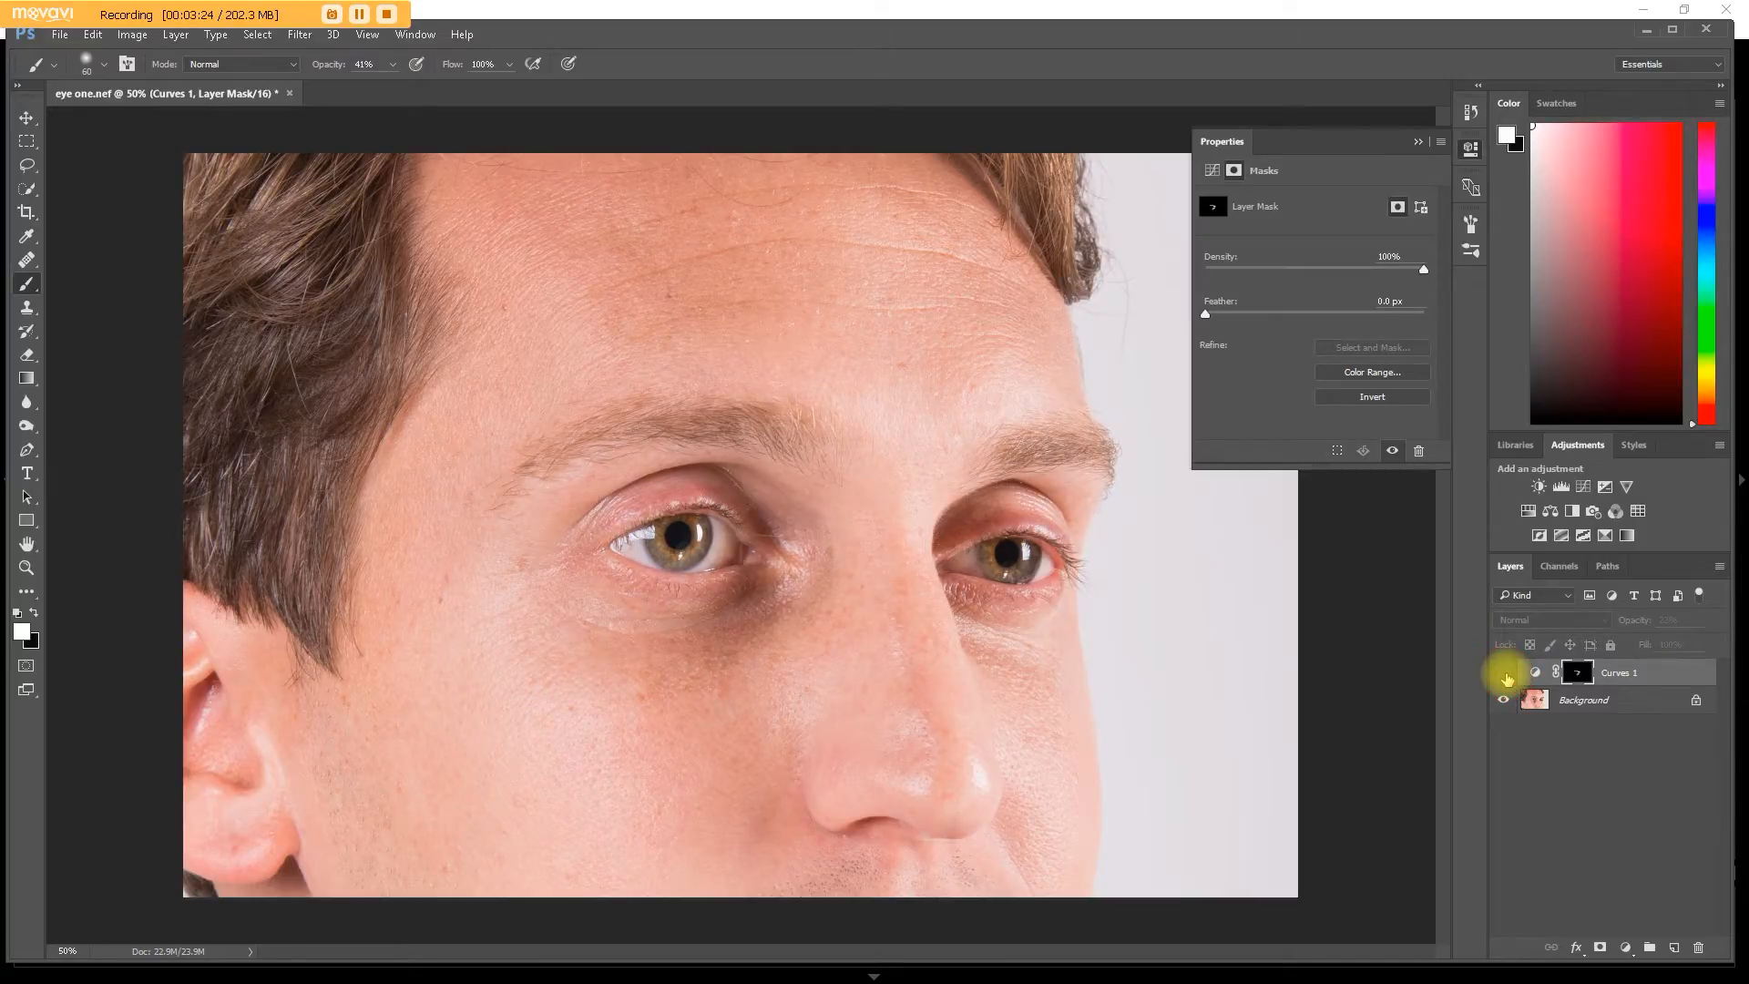
pyautogui.click(1505, 675)
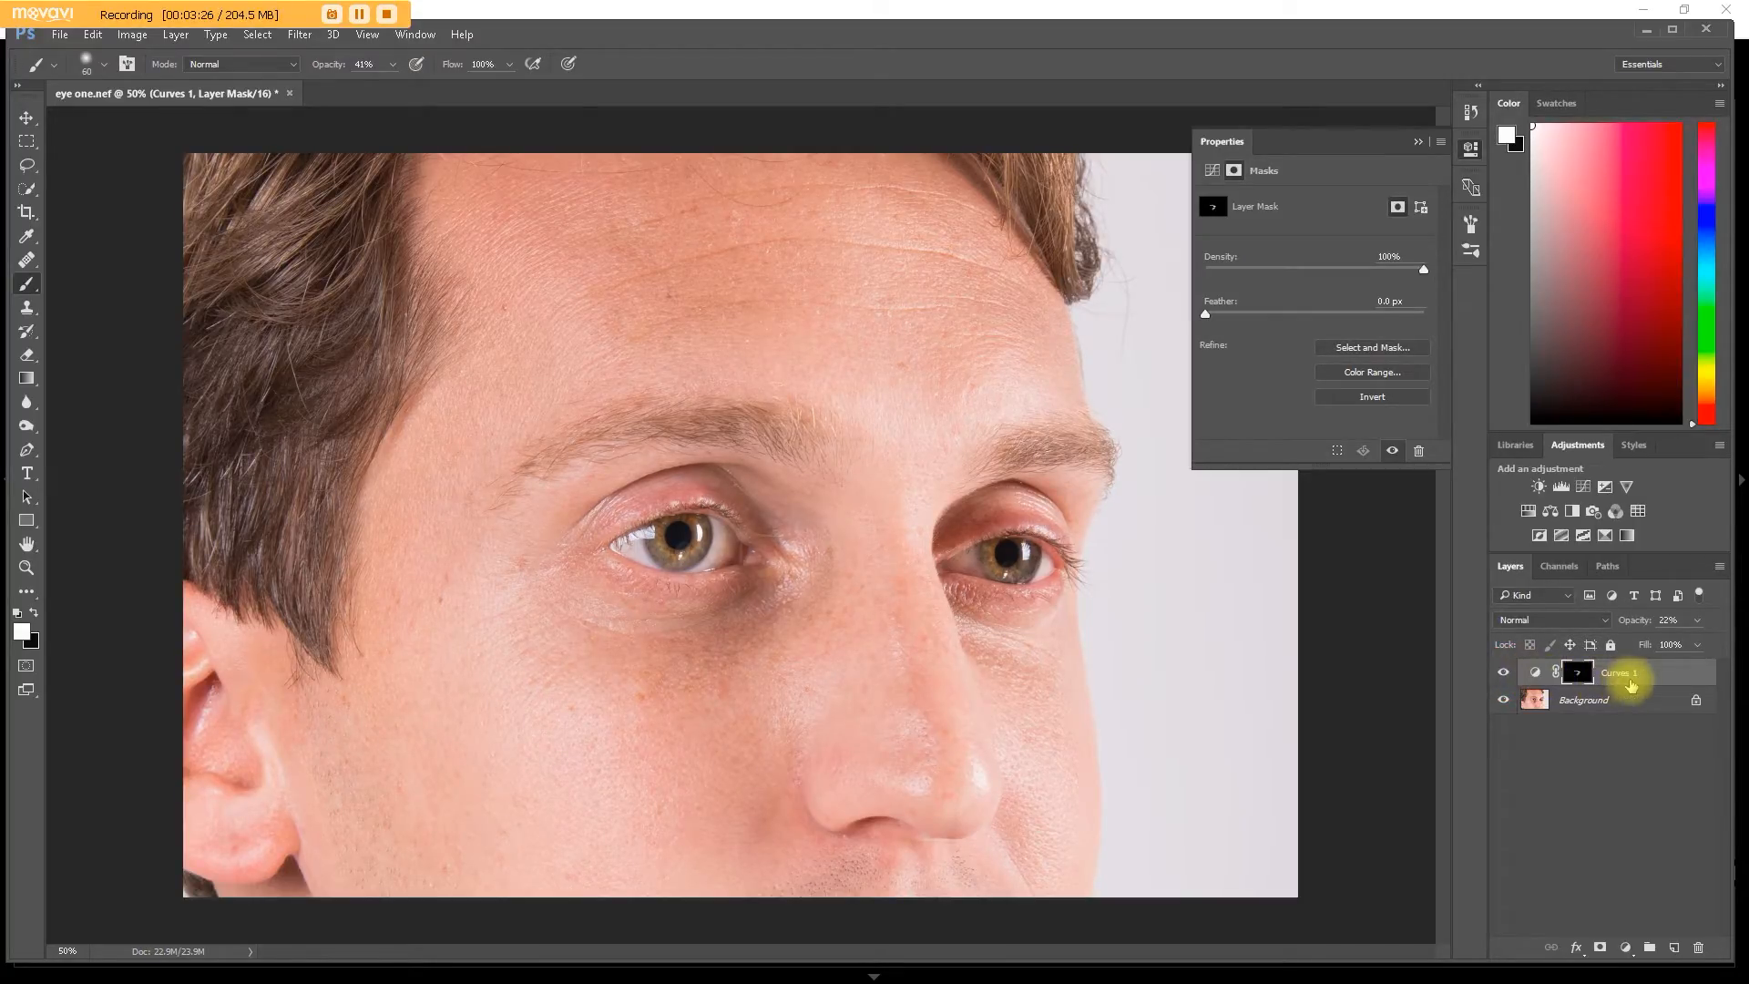
# Raise the Curves layer's opacity to 33% to strengthen the dark-circle correction
pyautogui.click(1697, 623)
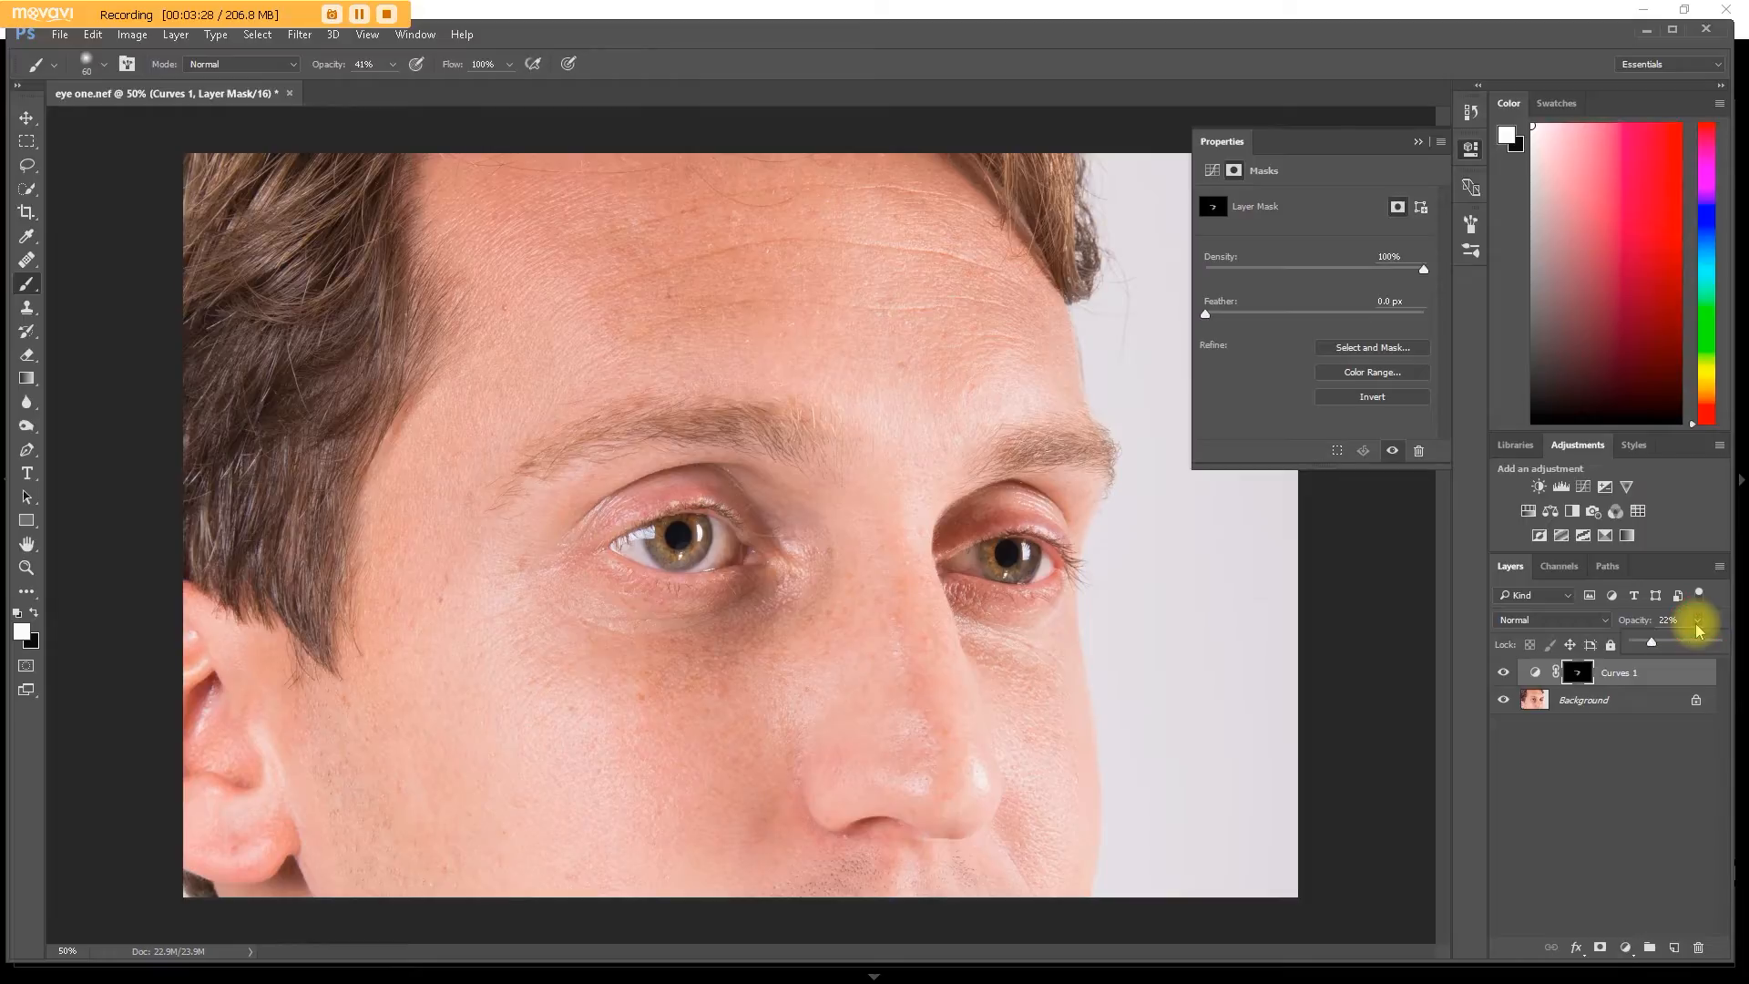
pyautogui.click(1665, 645)
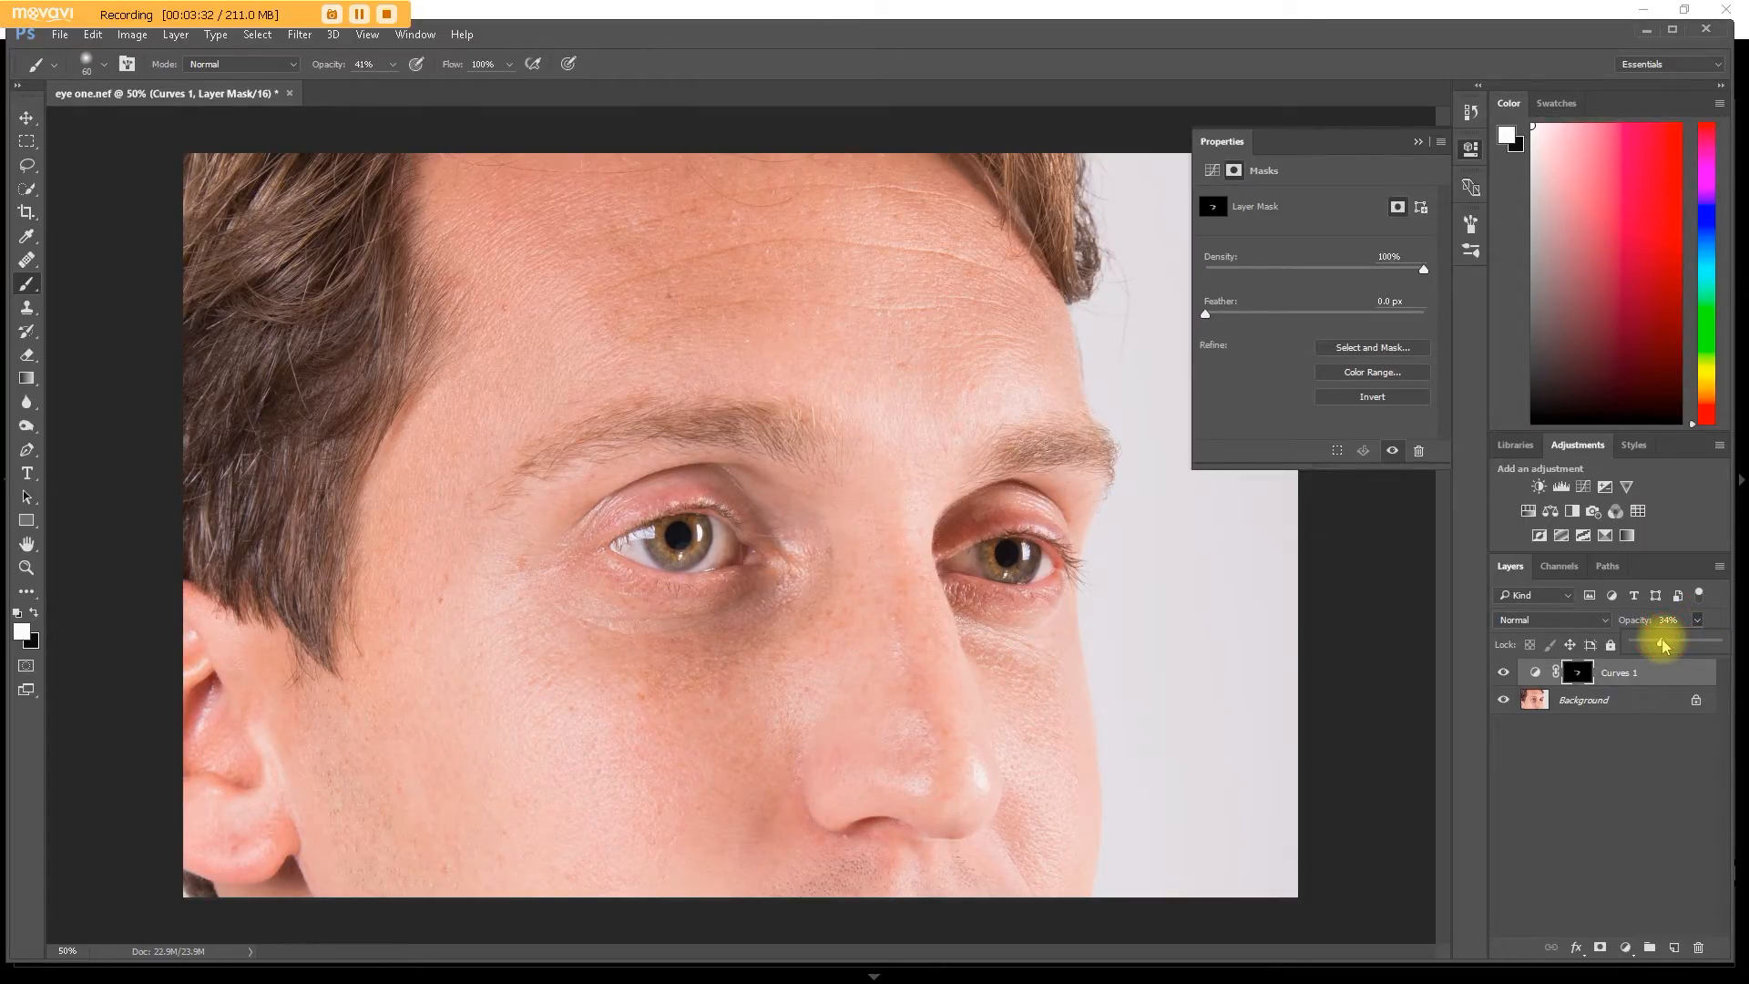
pyautogui.moveTo(1664, 645); pyautogui.dragTo(1660, 642)
pyautogui.click(768, 522)
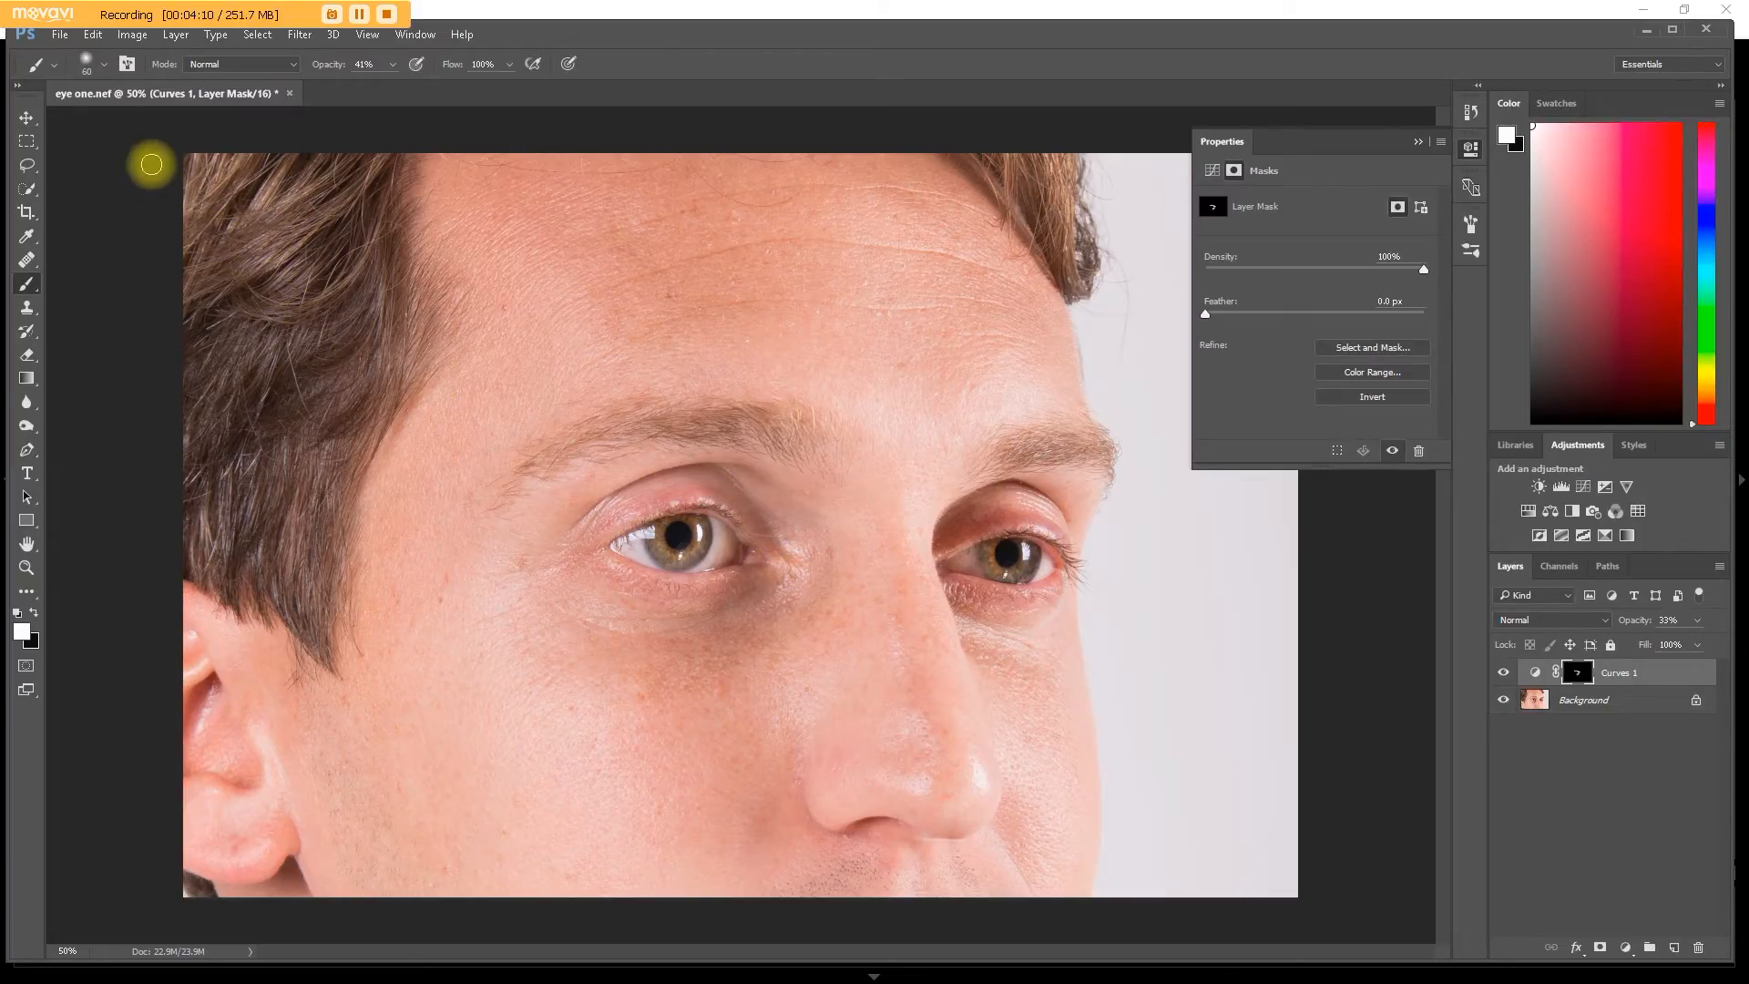
# Save the retouched portrait
pyautogui.click(62, 36)
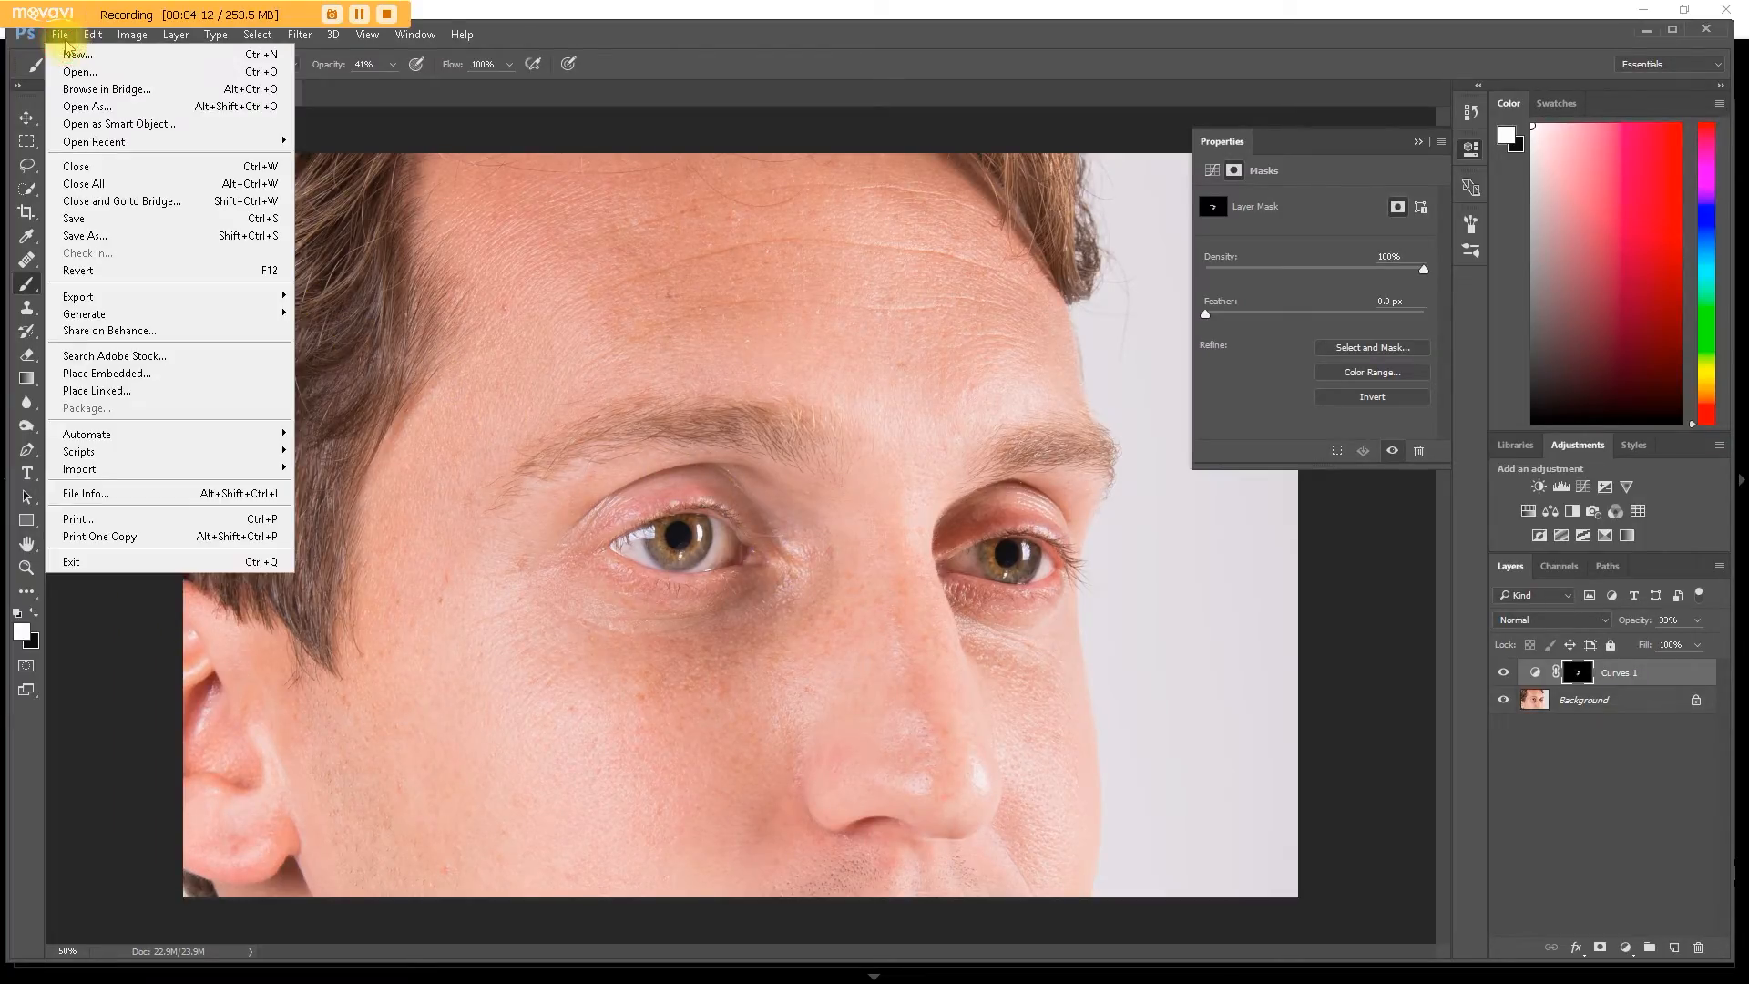
pyautogui.click(114, 228)
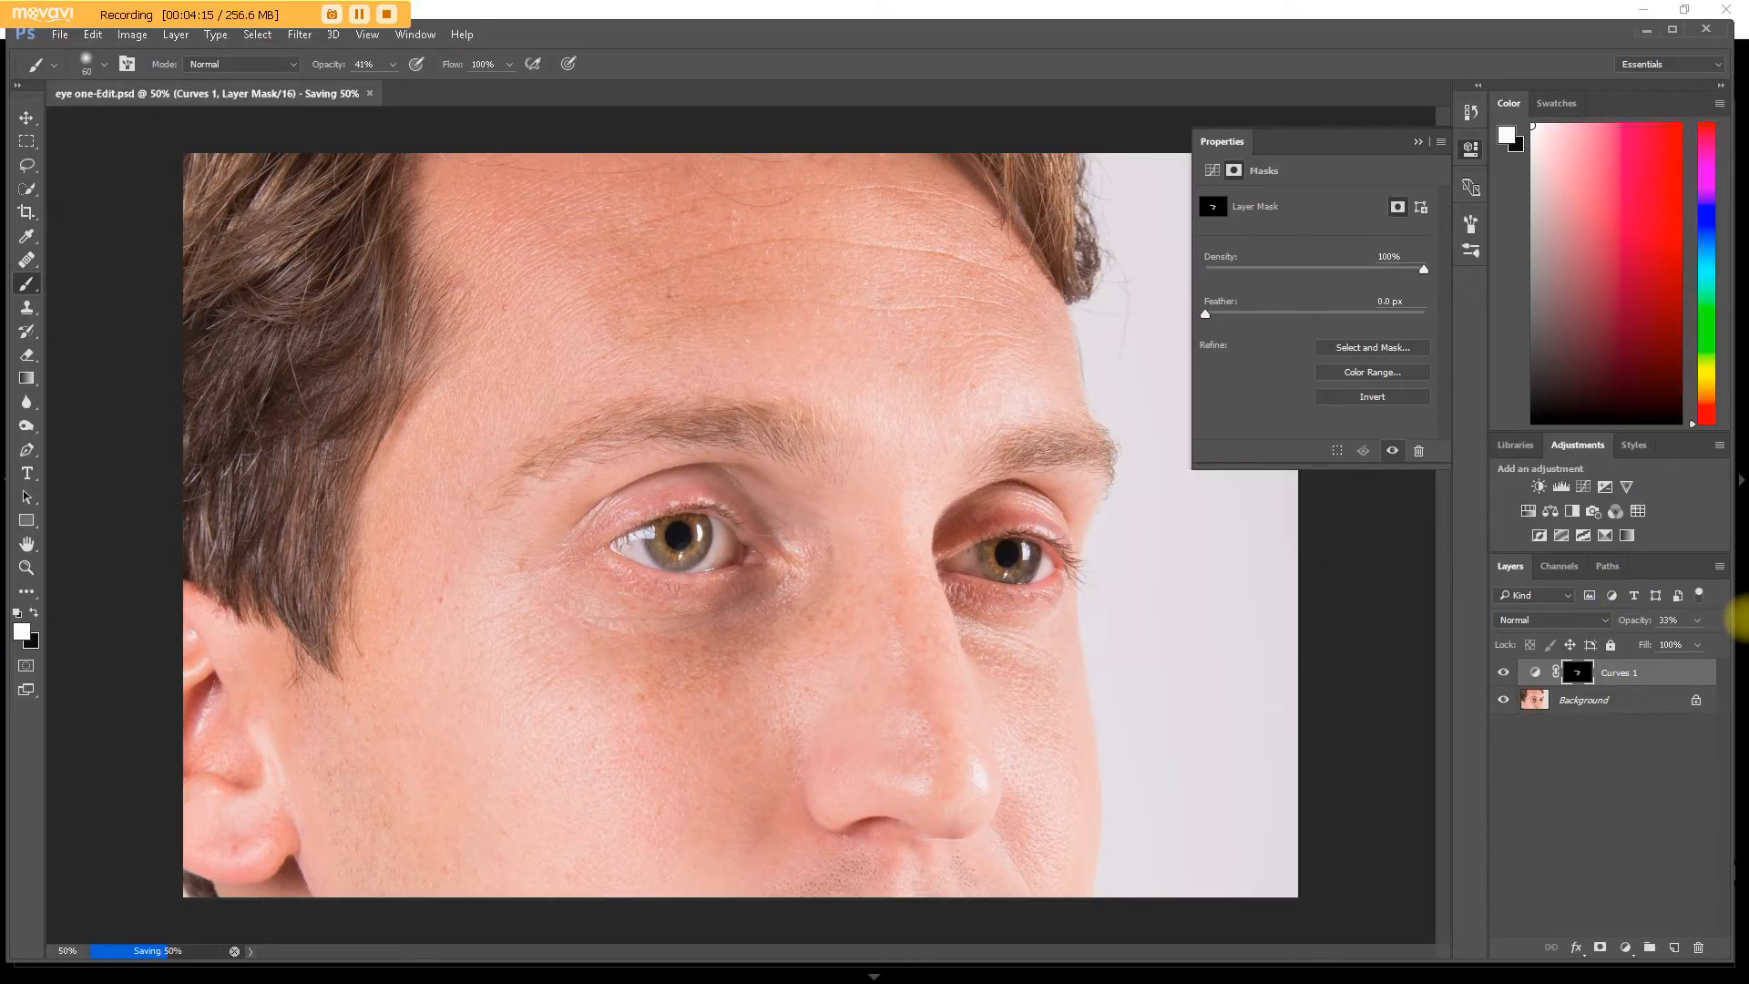
# Switch to Lightroom and compare the original eye one.nef with the retouched eye one-Edit.psd
pyautogui.moveTo(1713, 516)
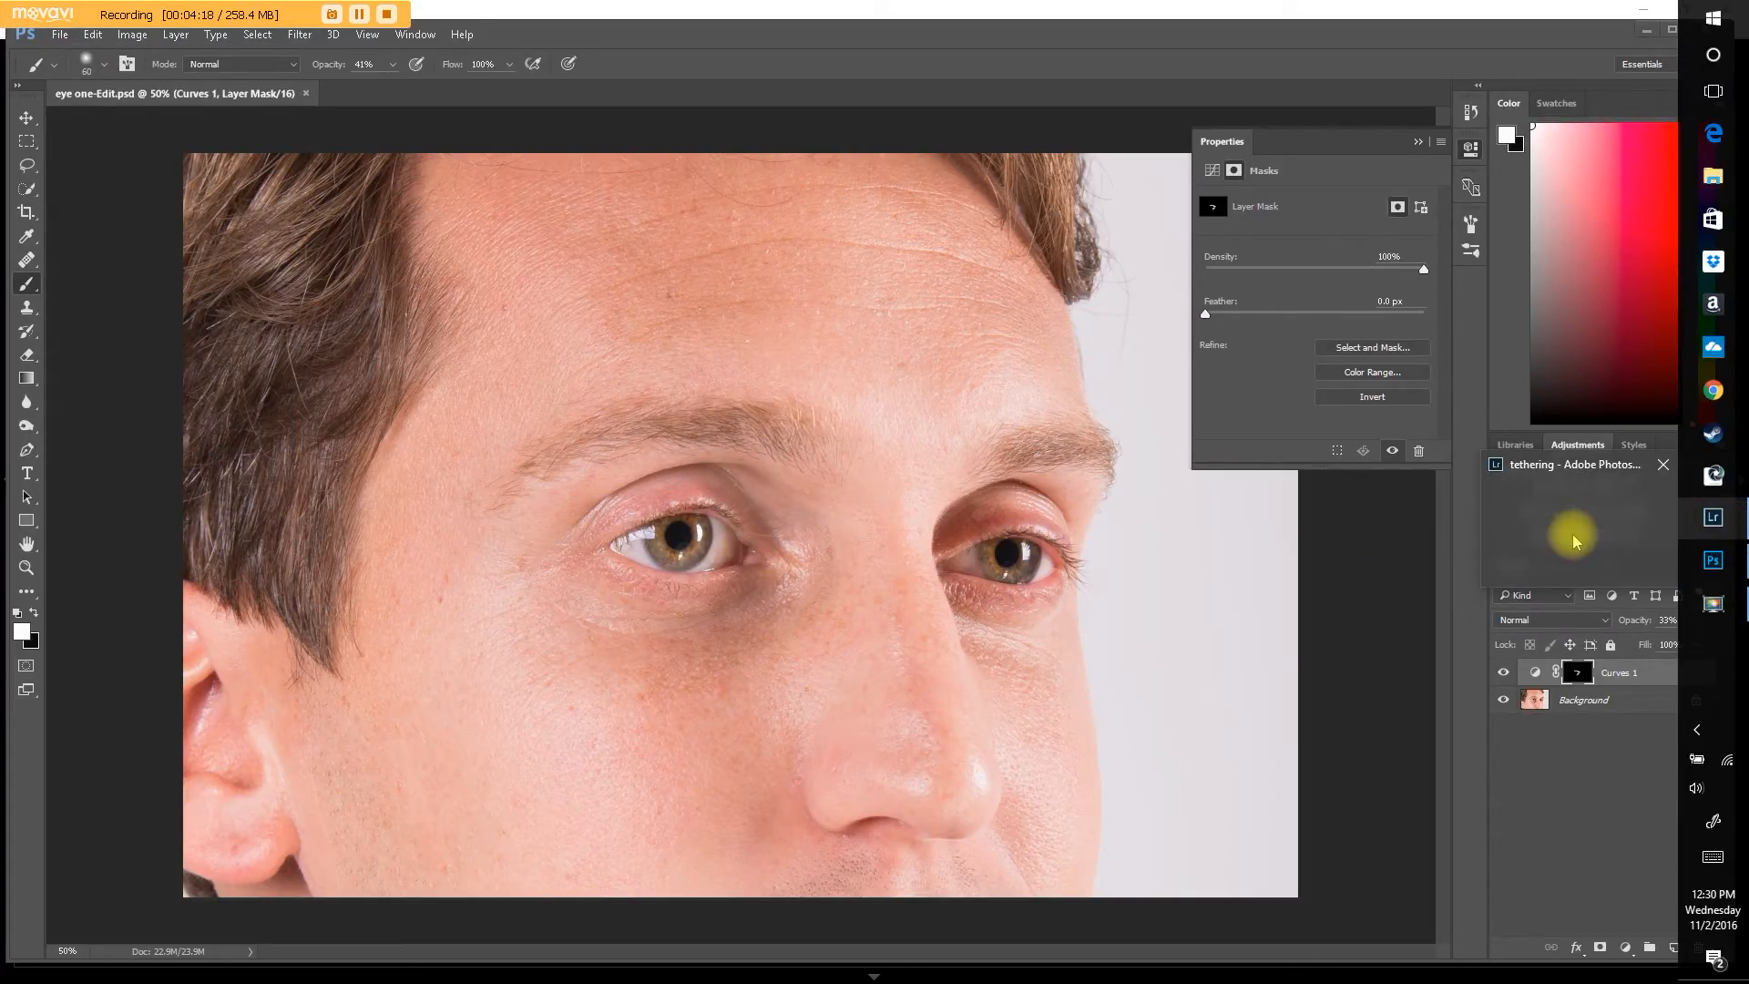
pyautogui.click(1712, 516)
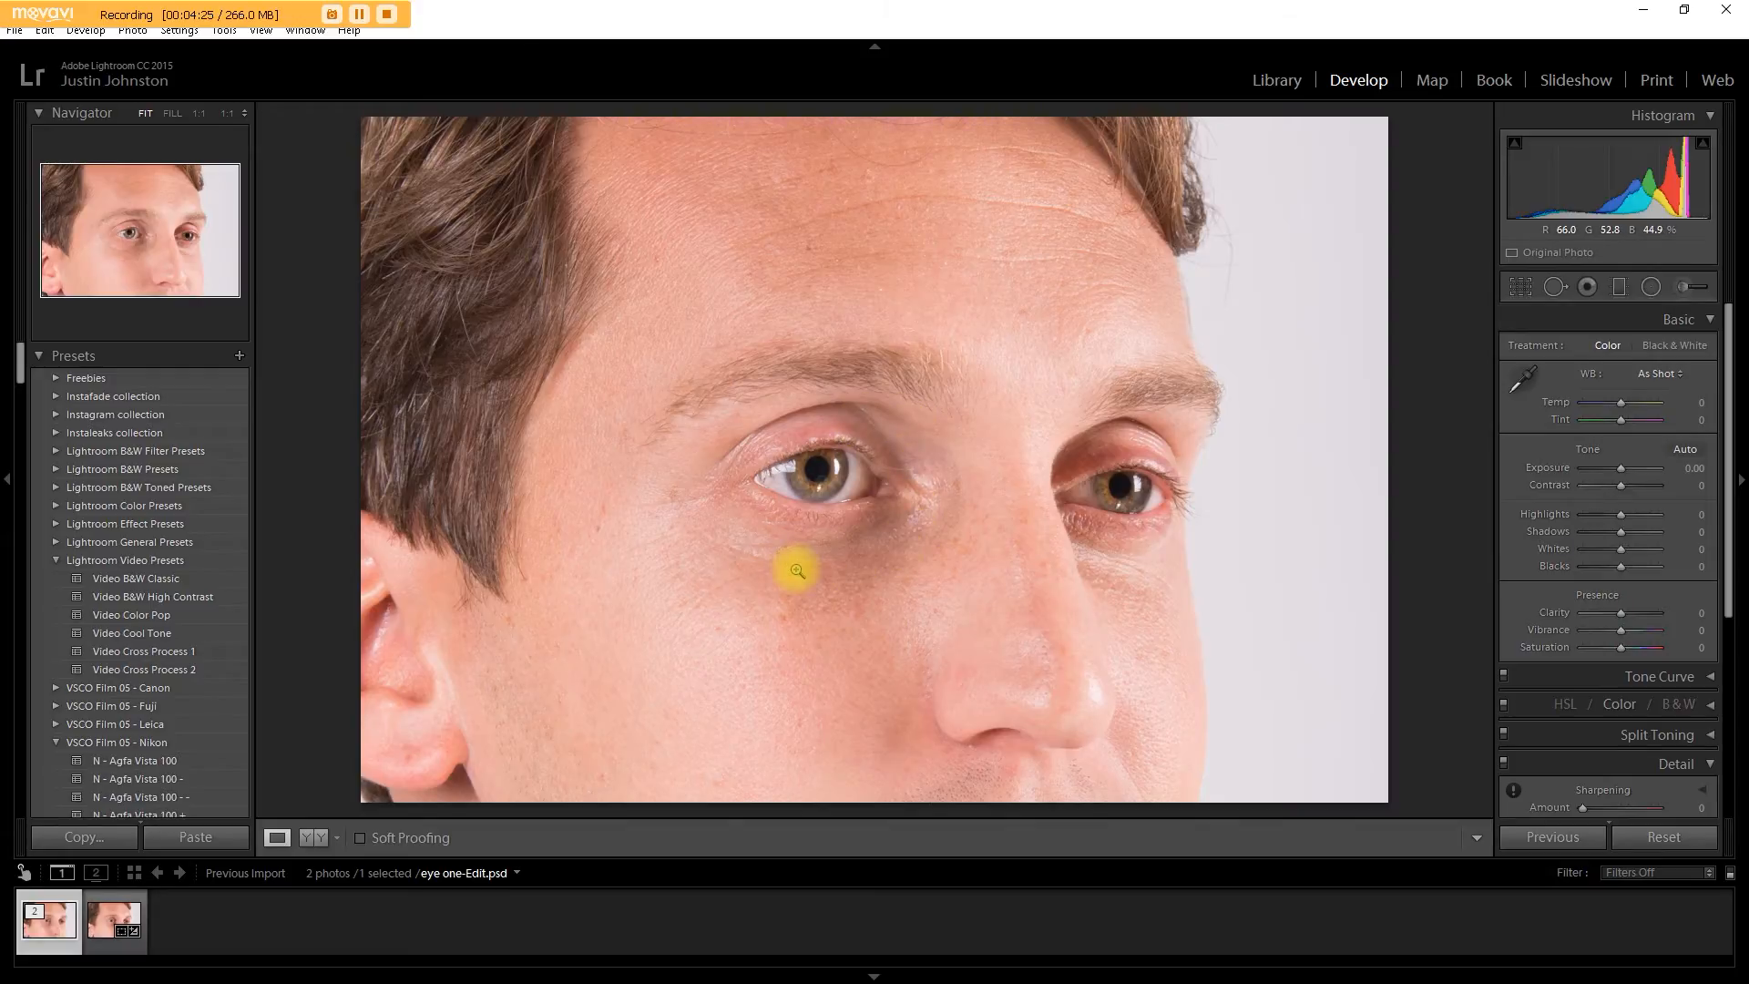
pyautogui.click(111, 924)
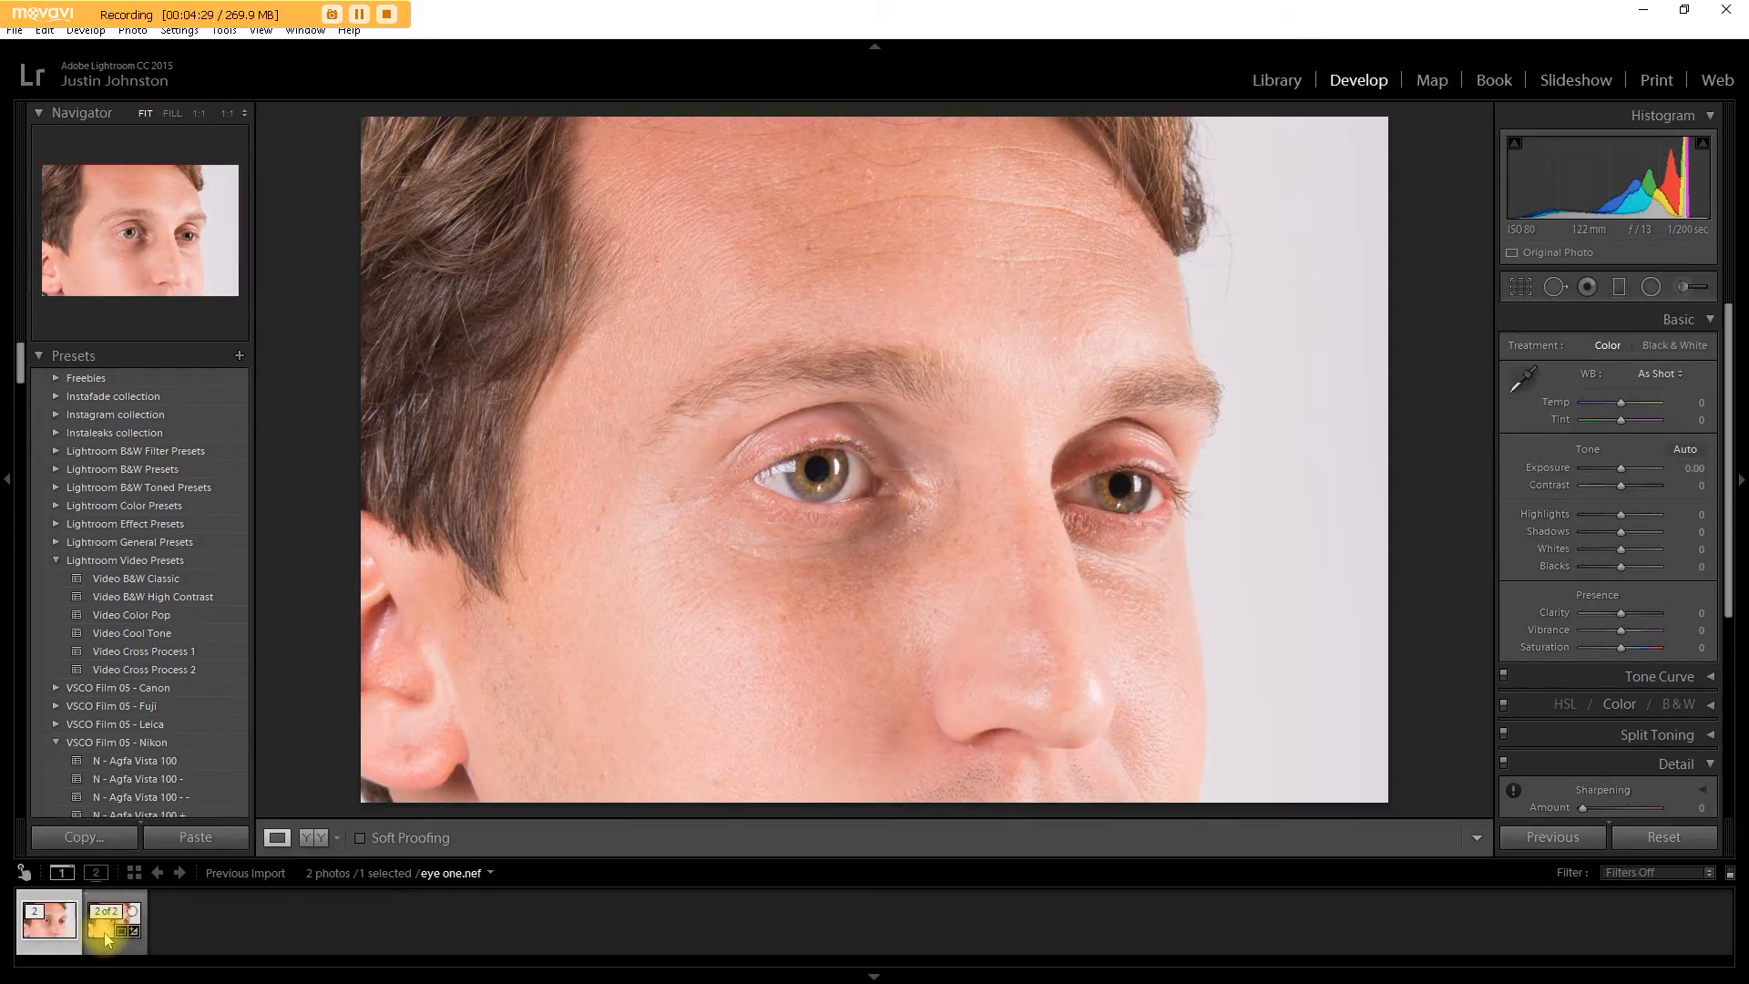
pyautogui.click(60, 939)
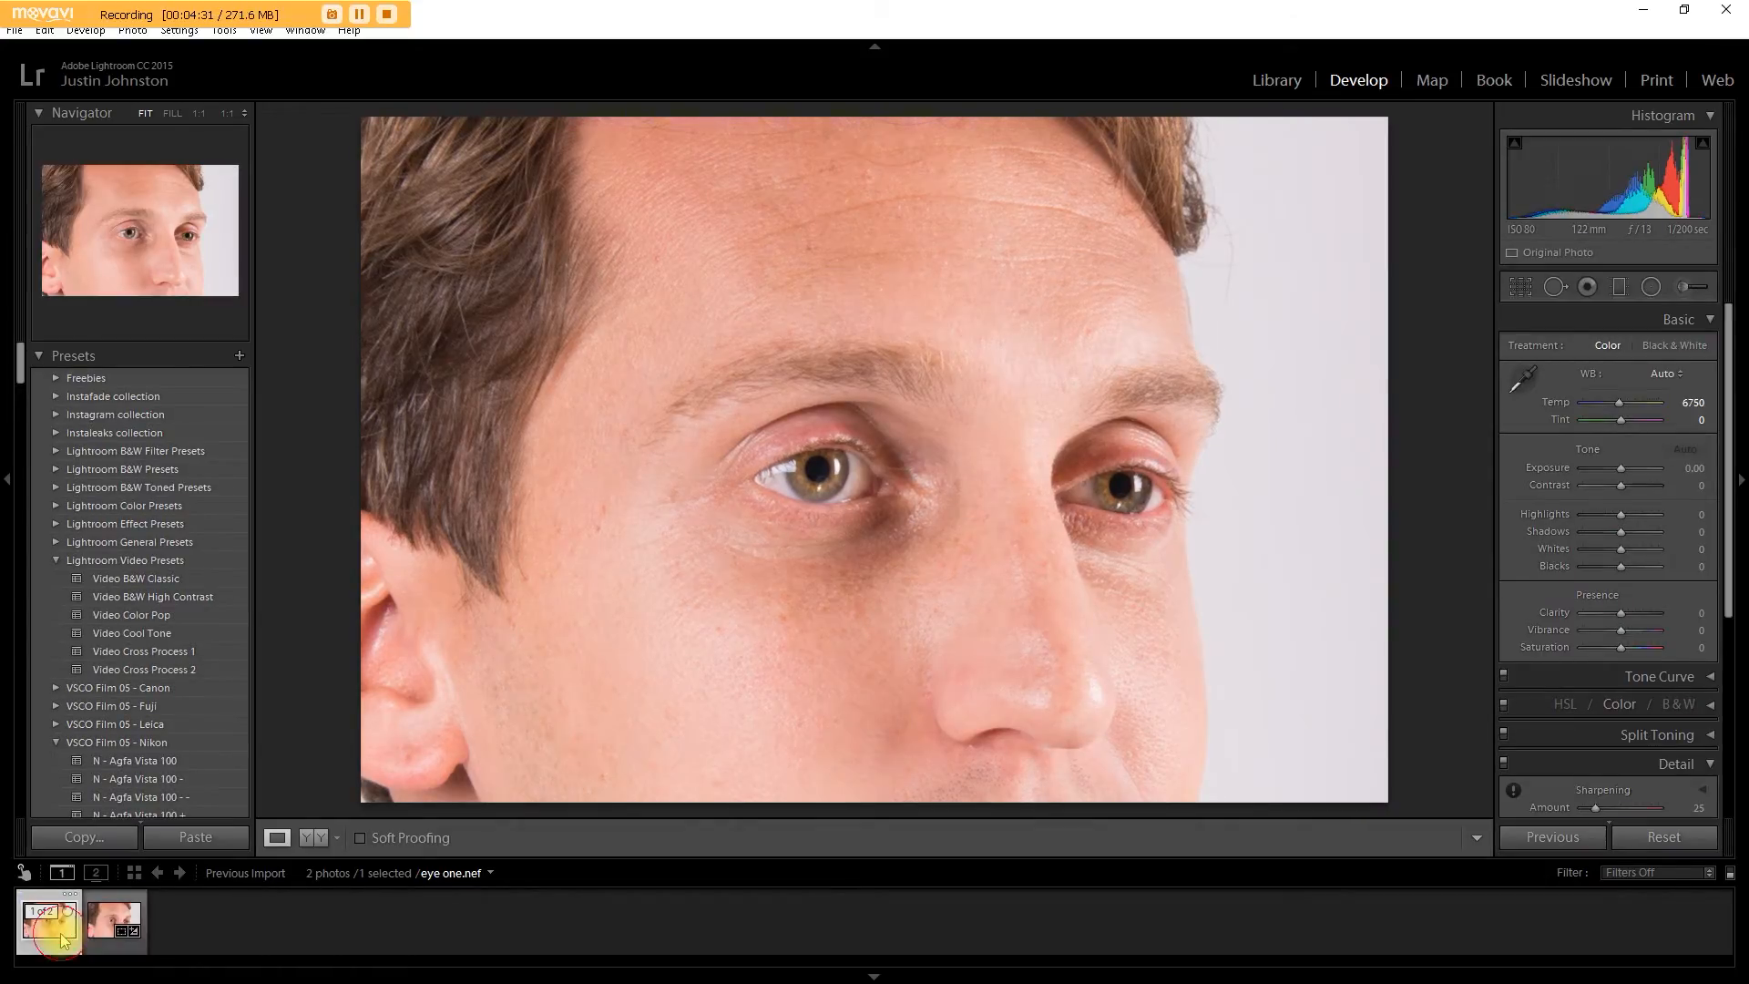